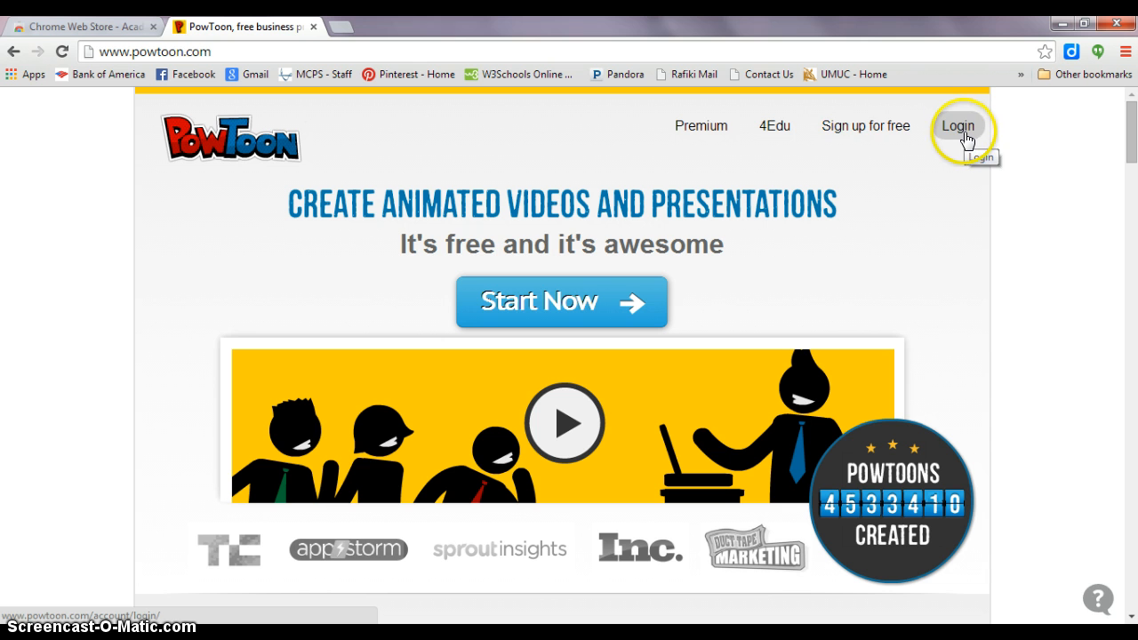
Open the account dashboard and start creating a new Powtoon.
click(873, 130)
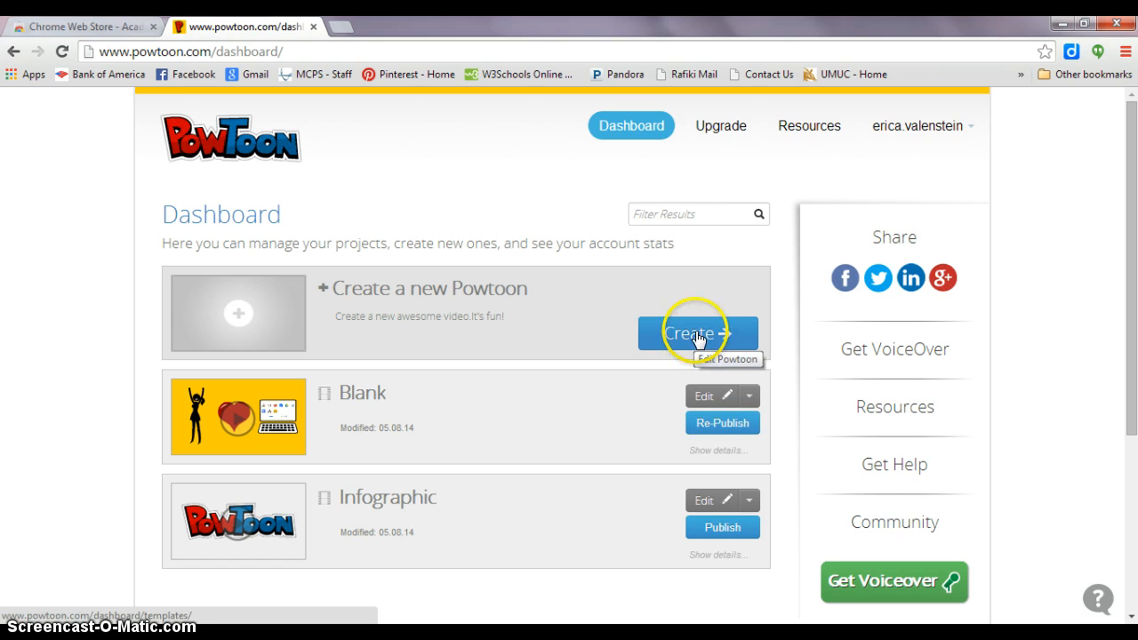
click(700, 335)
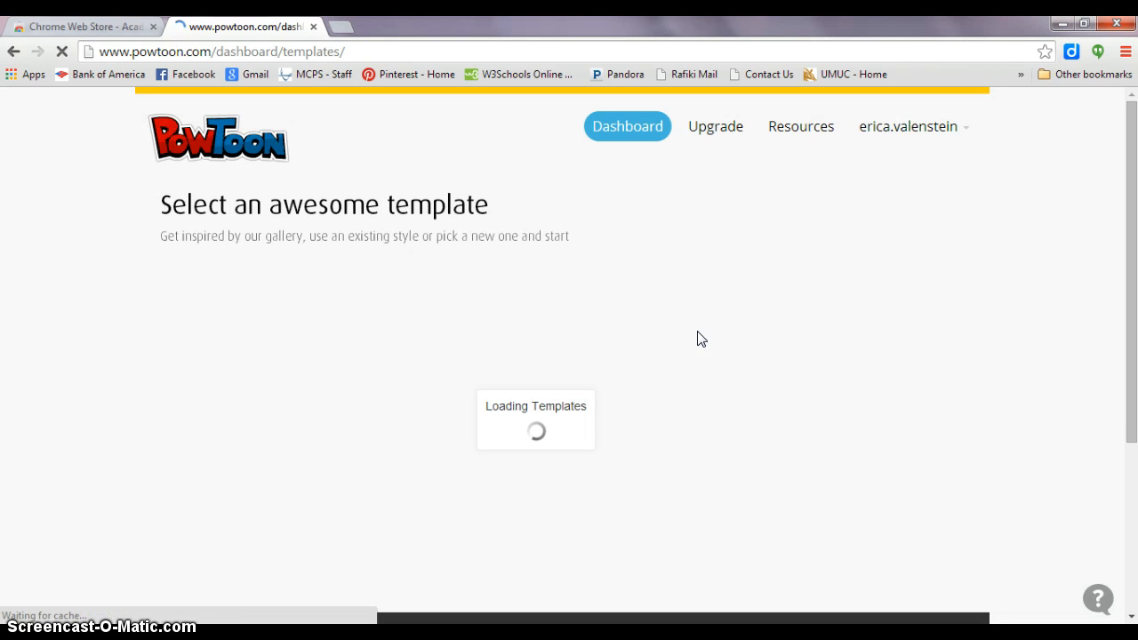
click(1020, 169)
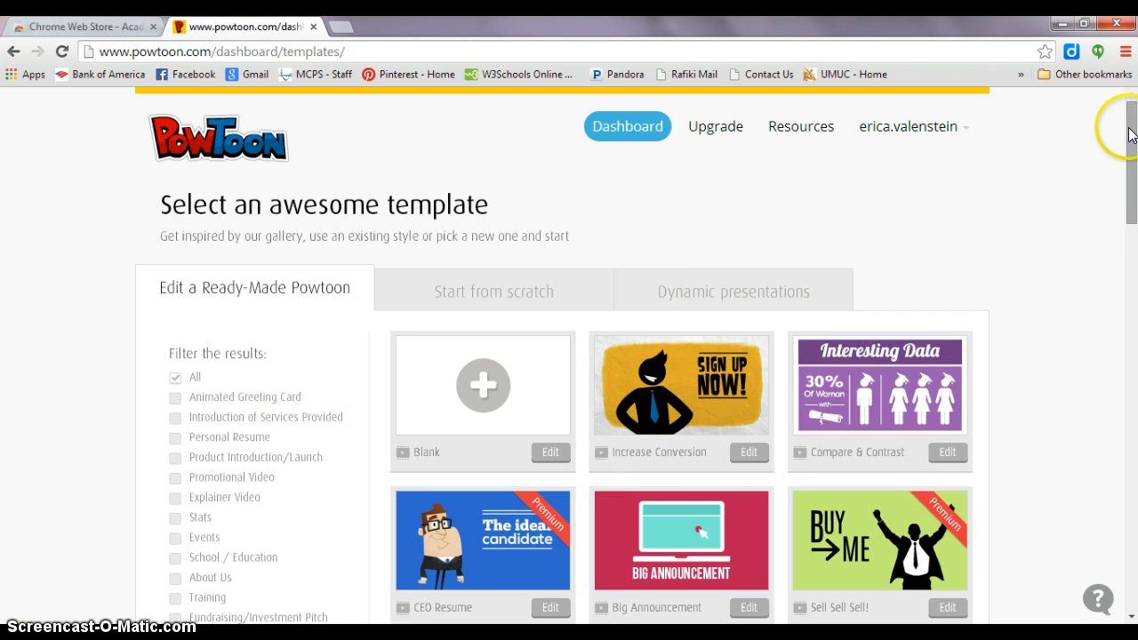
Preview the Increase Conversion template's video, pause it, and open the template for editing.
scroll(1136, 134, down, 3)
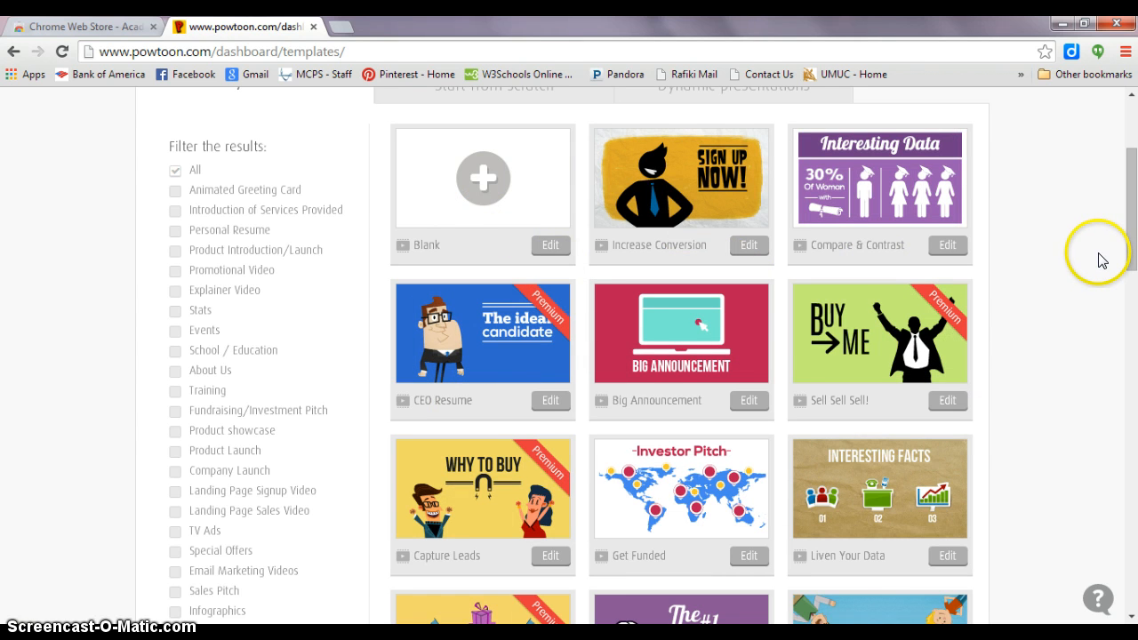
click(682, 184)
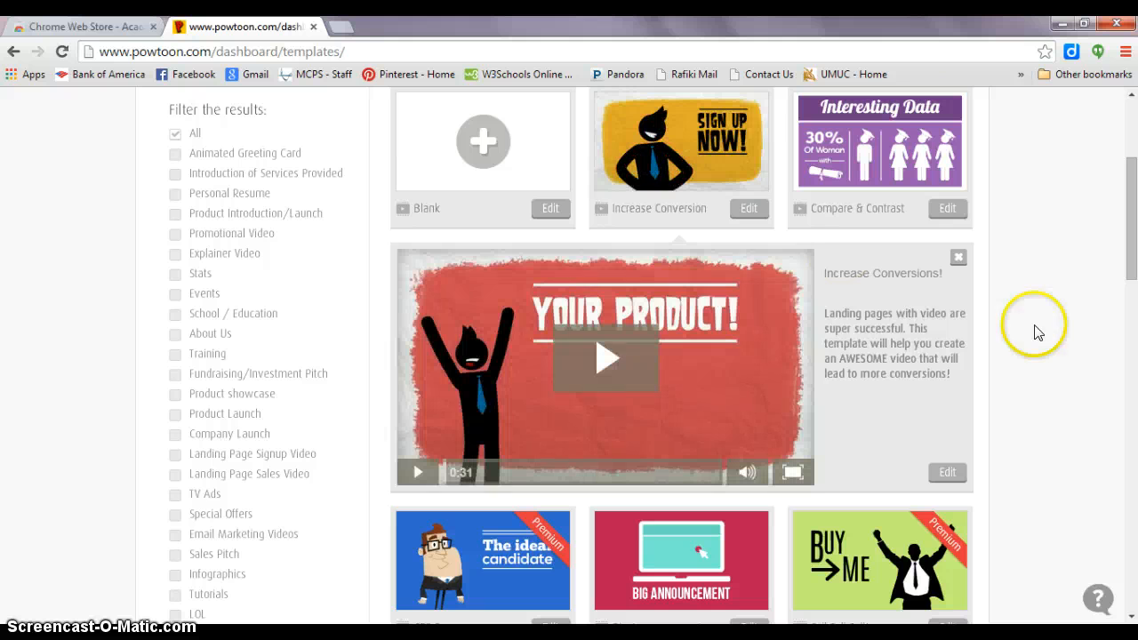
click(585, 372)
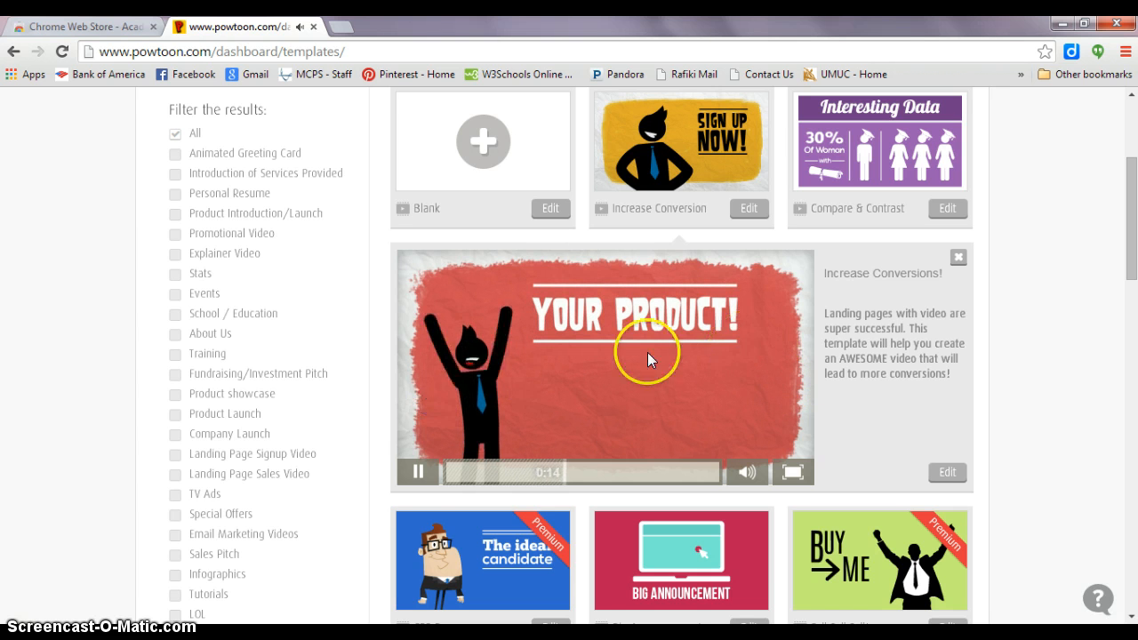
click(433, 470)
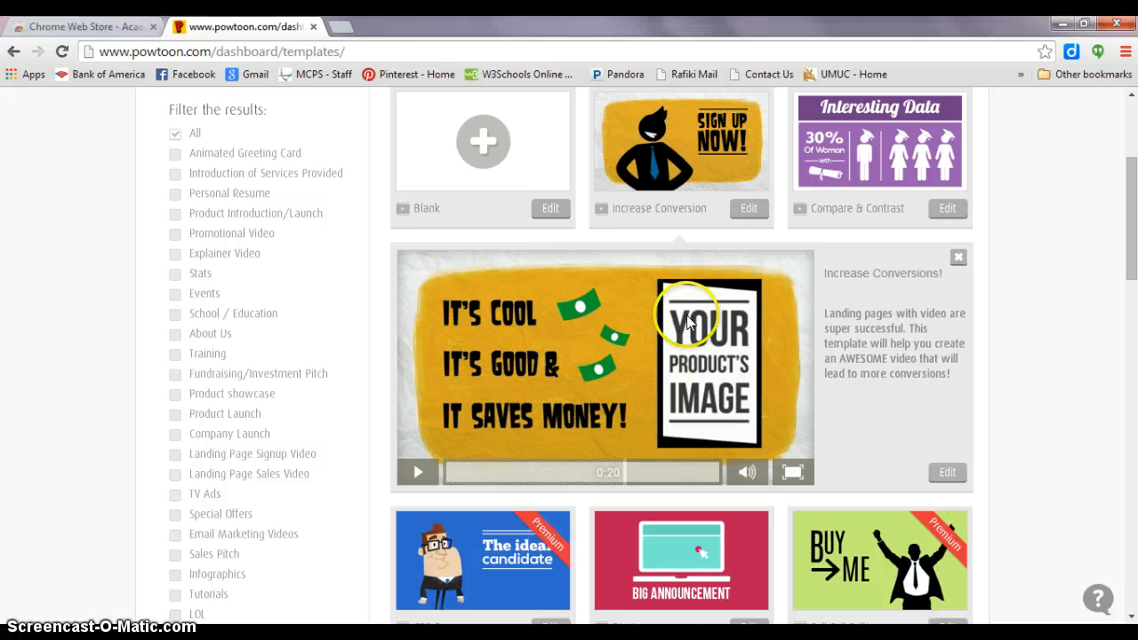
click(945, 472)
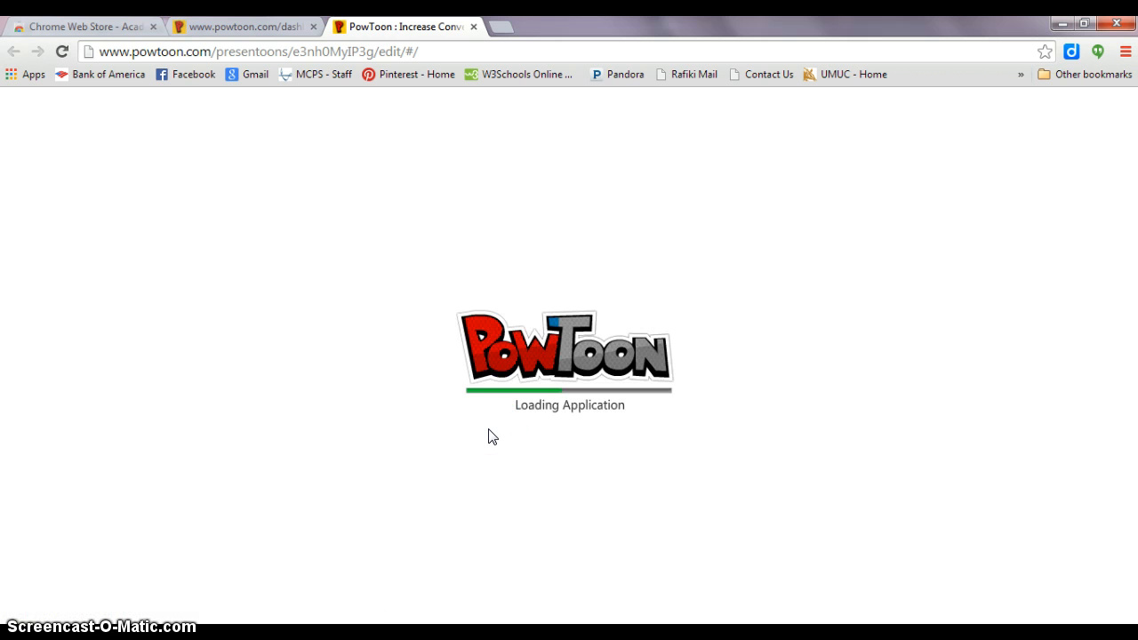
click(522, 405)
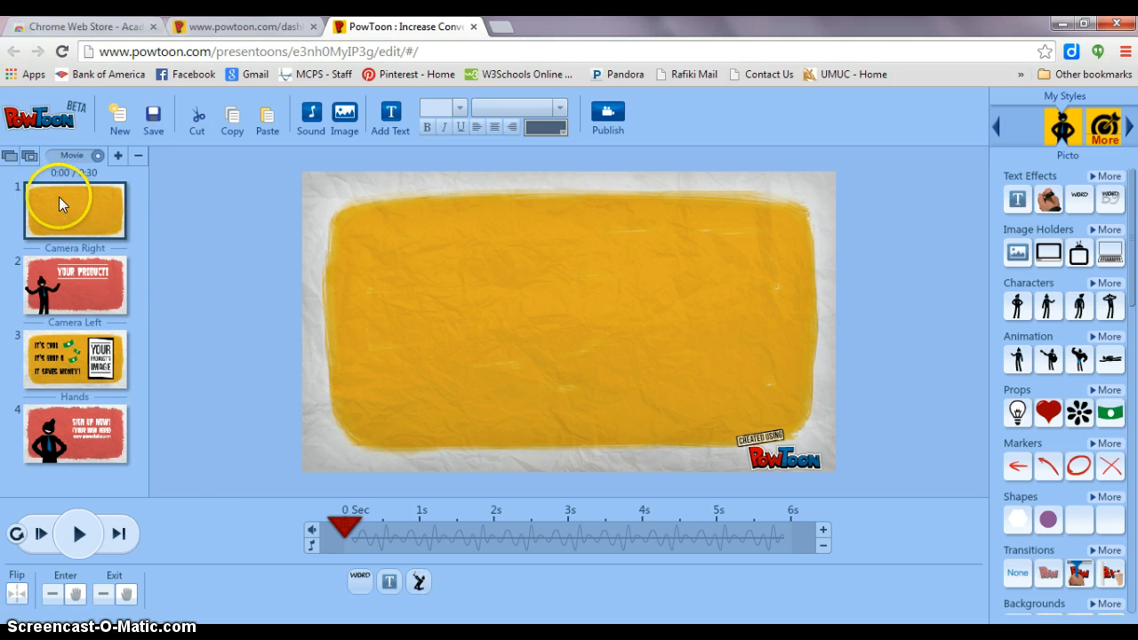
Look through slides 2, 3 and 4 of the template and return to slide 1.
click(62, 280)
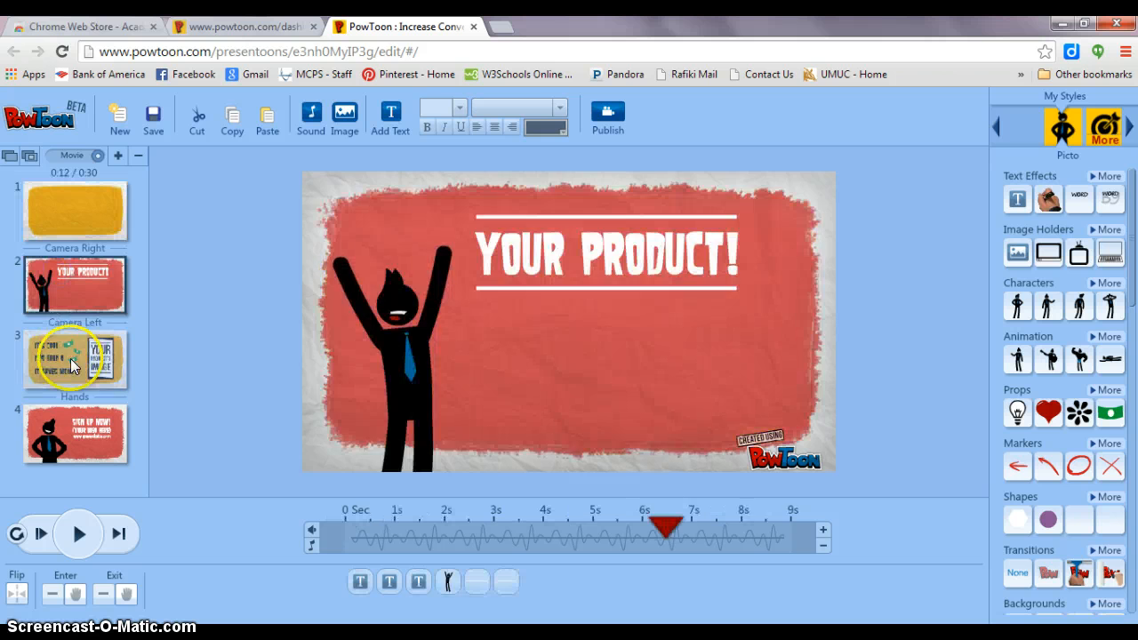
click(72, 359)
click(72, 439)
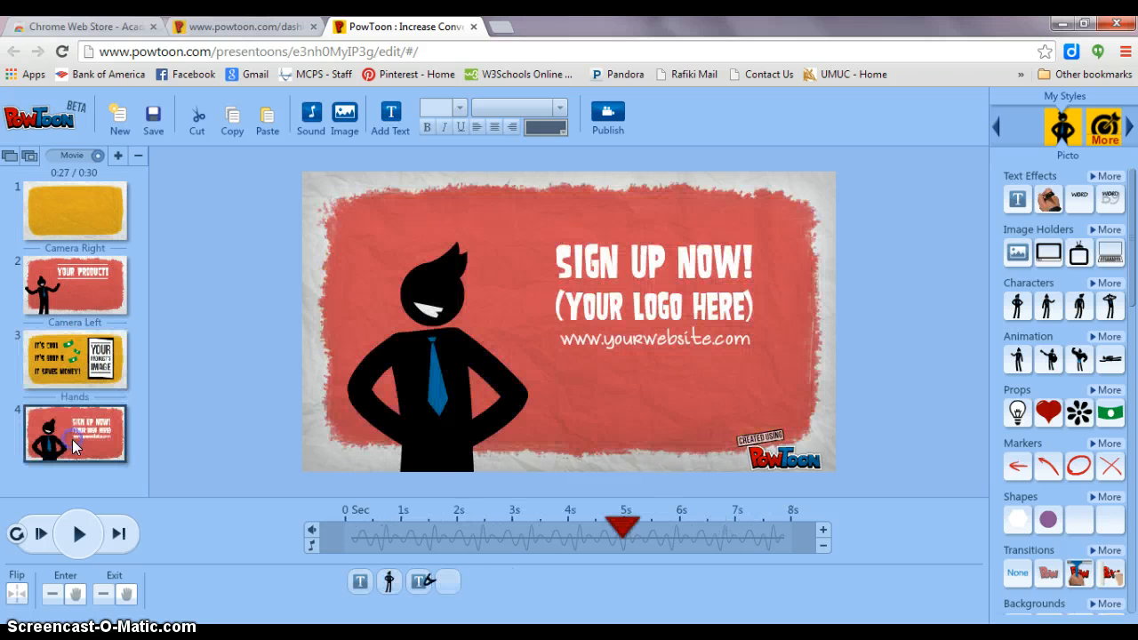
click(67, 360)
click(73, 303)
click(79, 224)
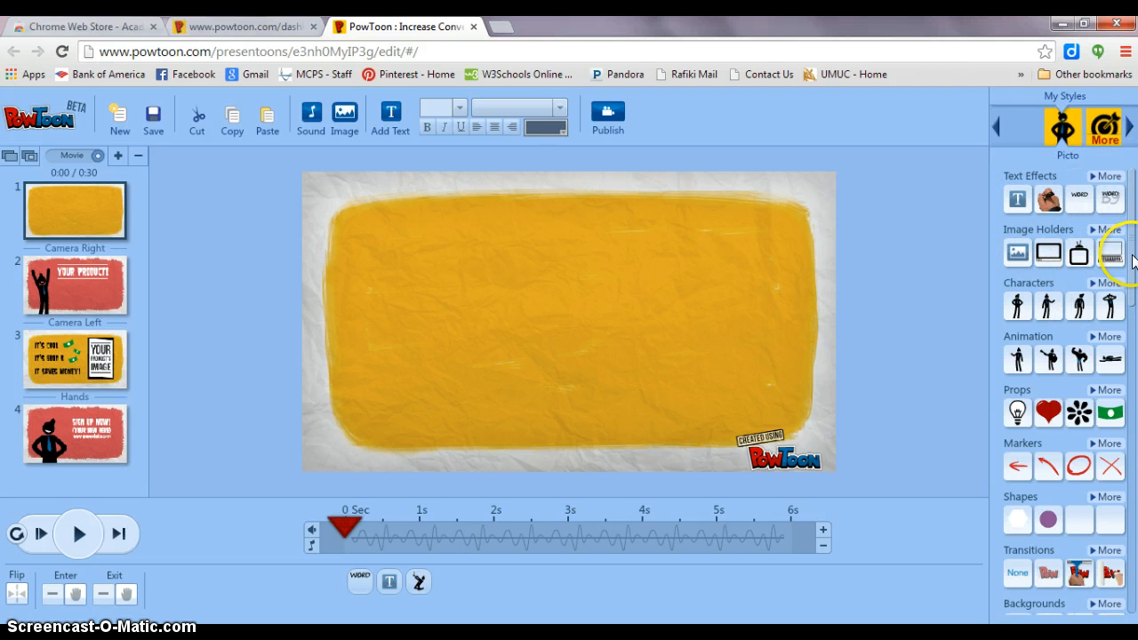
Examine the Picto style's asset categories, including the full set of Text Effects.
drag(1134, 262, 1135, 578)
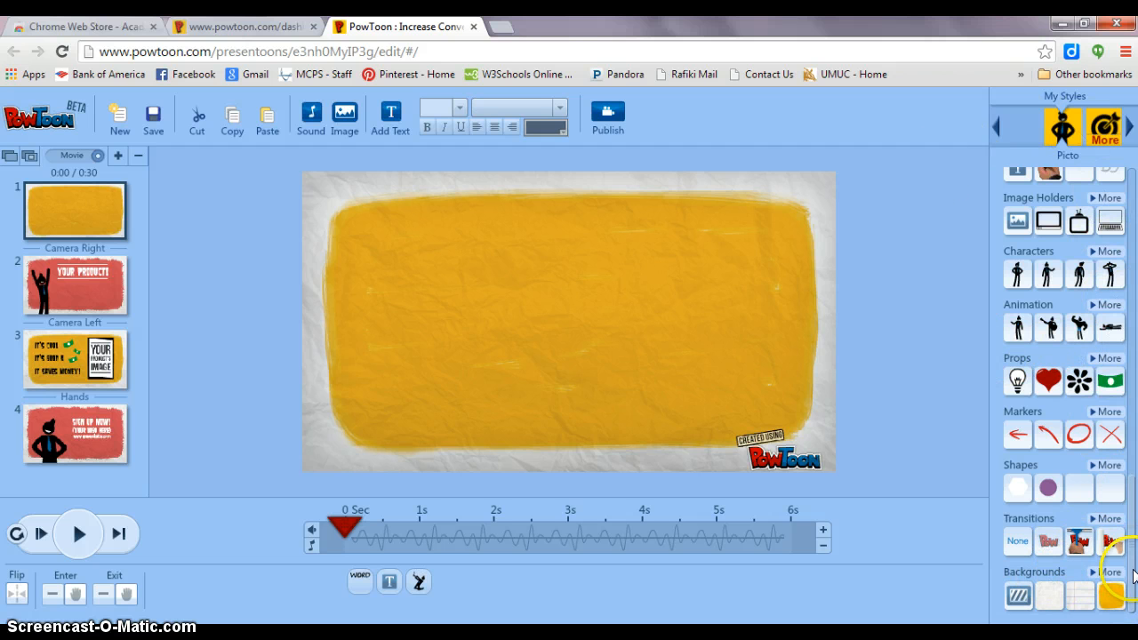
drag(1134, 575, 1137, 266)
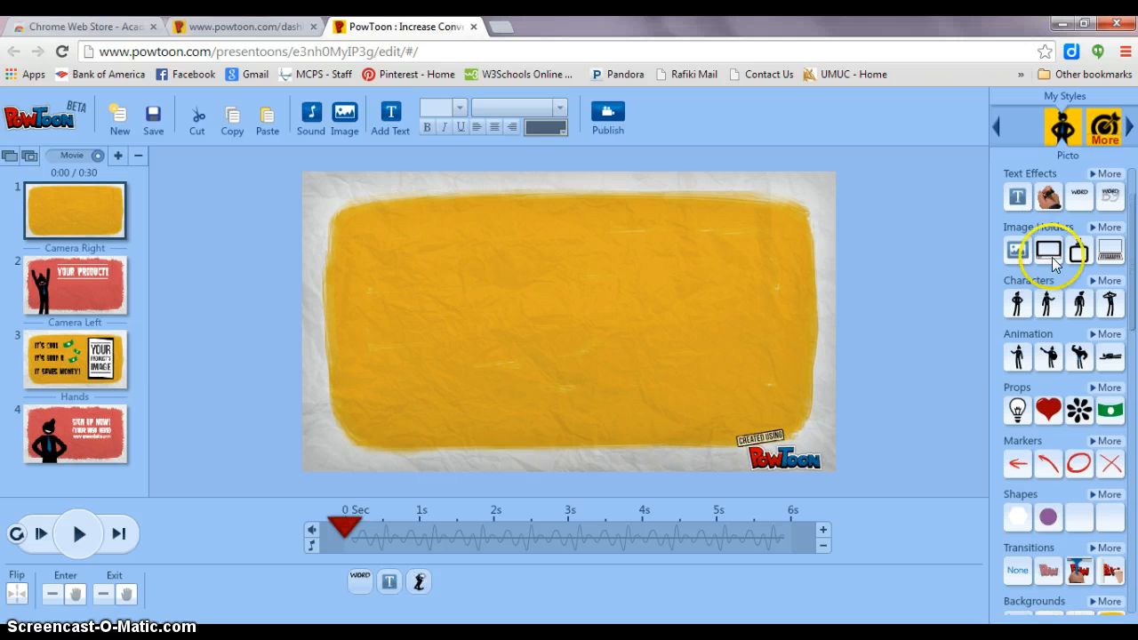
click(1103, 173)
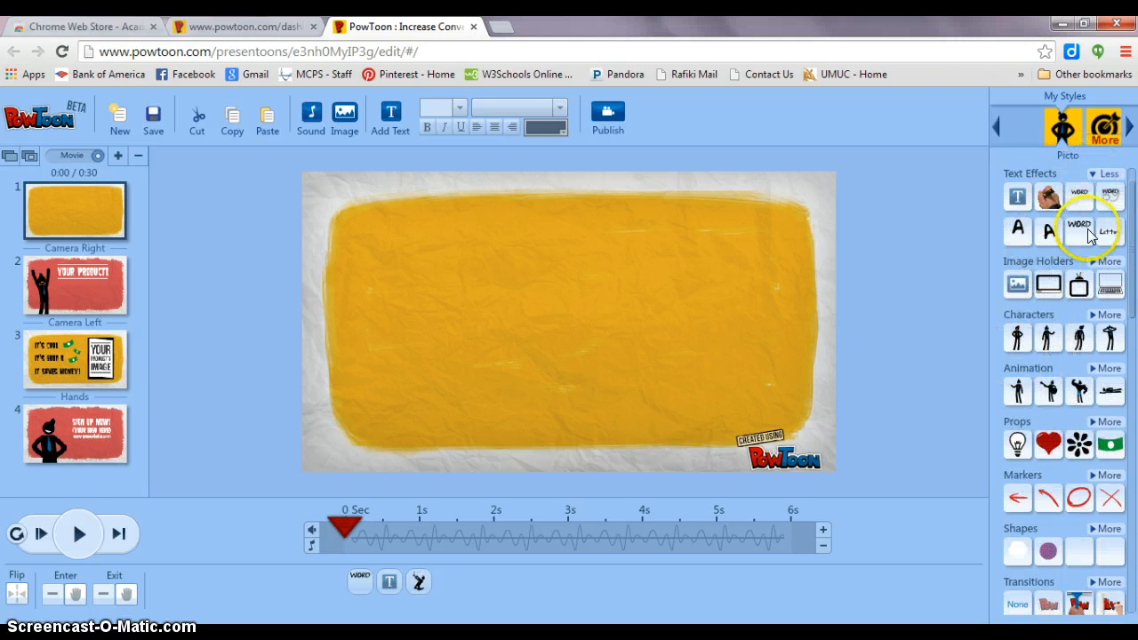
click(1103, 174)
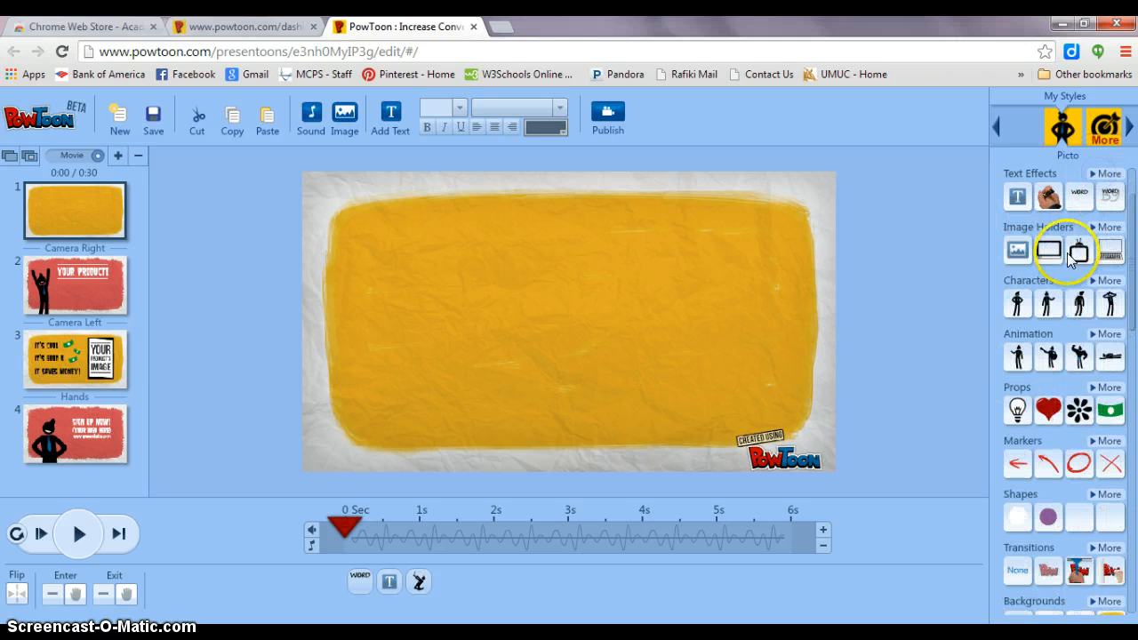
Try out a businessman character with an outstretched arm from the Characters collection on slide 1 and delete it.
click(1103, 280)
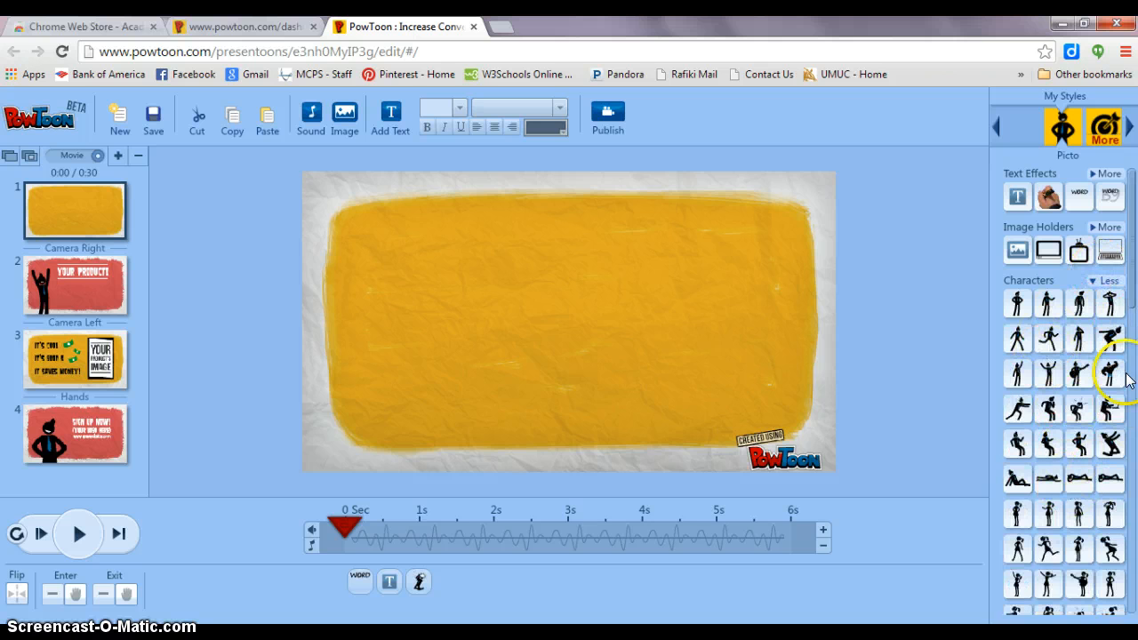
scroll(1126, 378, down, 5)
scroll(1121, 364, up, 5)
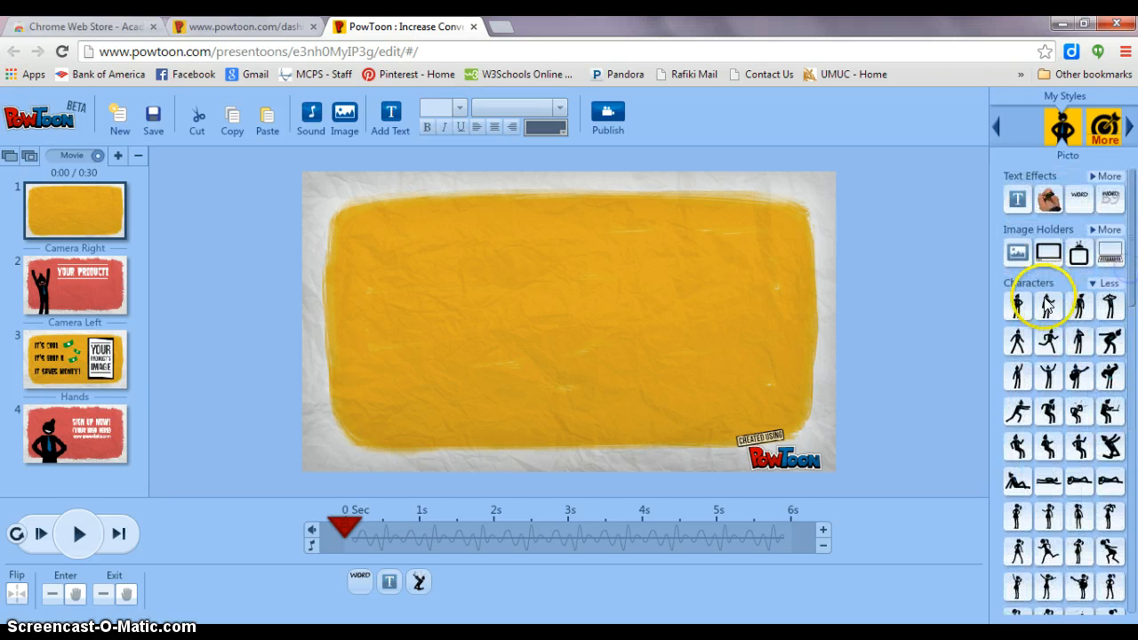
drag(915, 311, 542, 310)
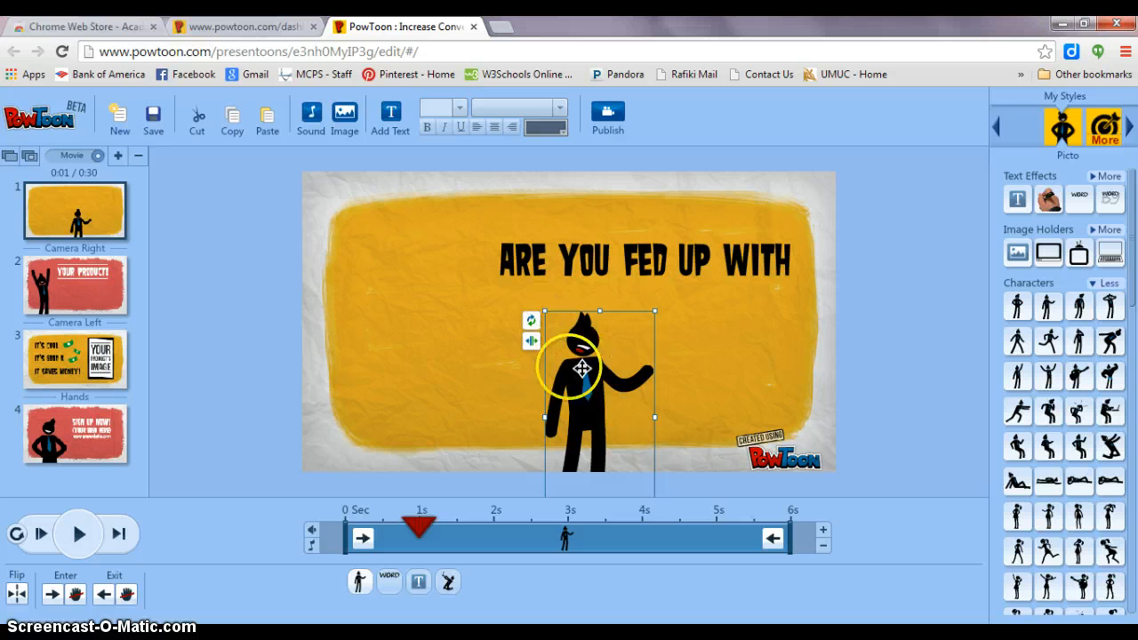
key(Delete)
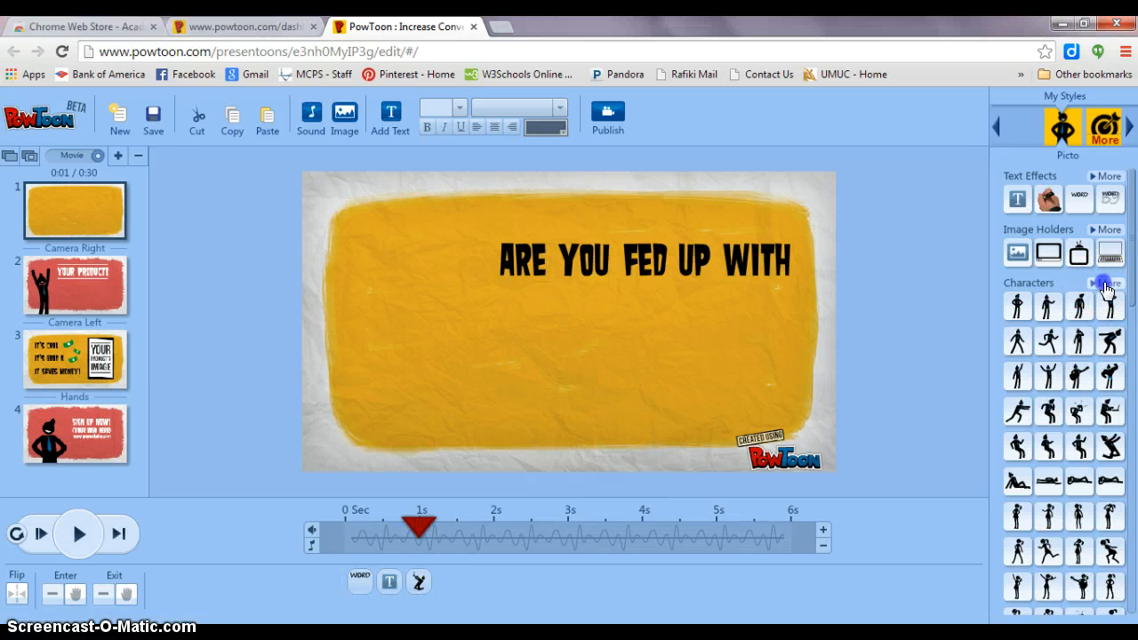
click(1105, 283)
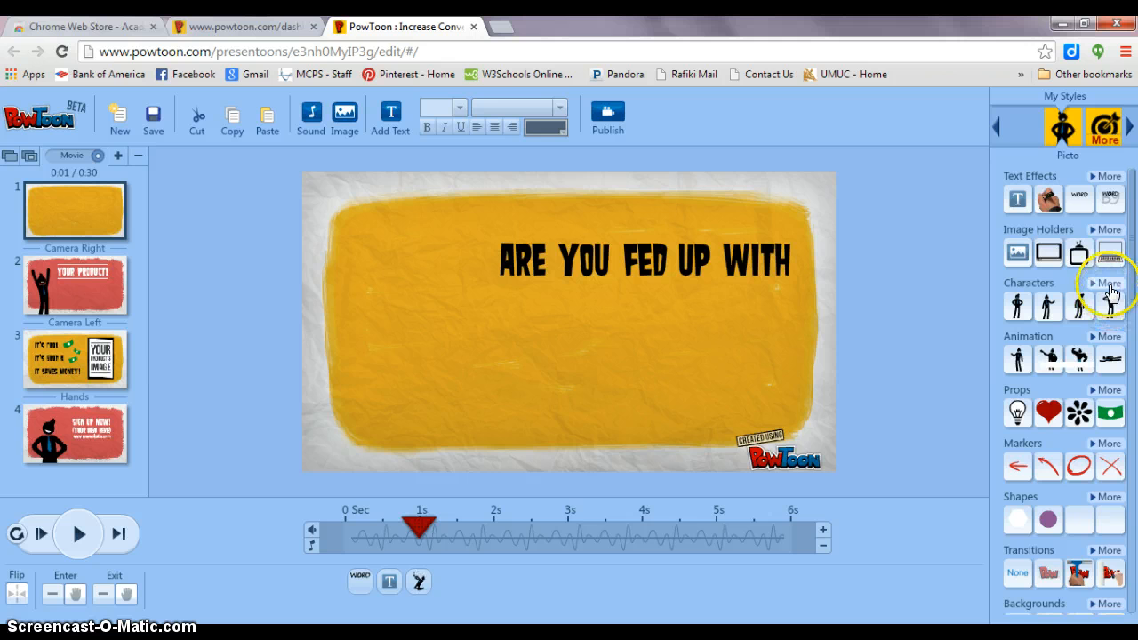
Look through the full Image Holders, Characters, Animation and Props collections.
click(1109, 235)
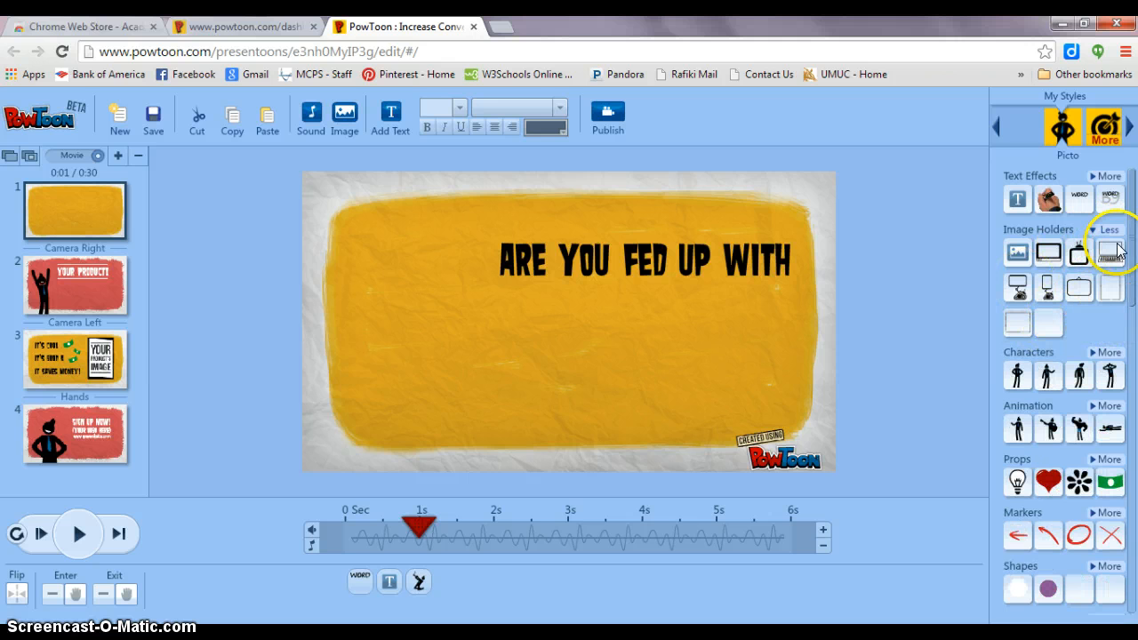
click(1109, 229)
click(1111, 284)
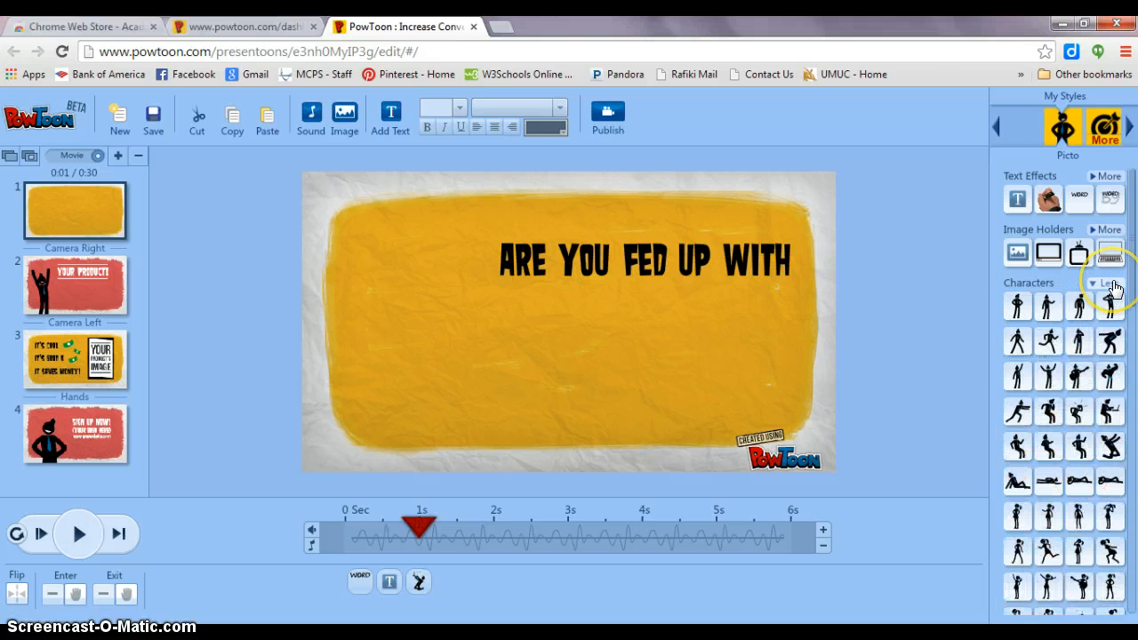
click(1111, 285)
click(1110, 339)
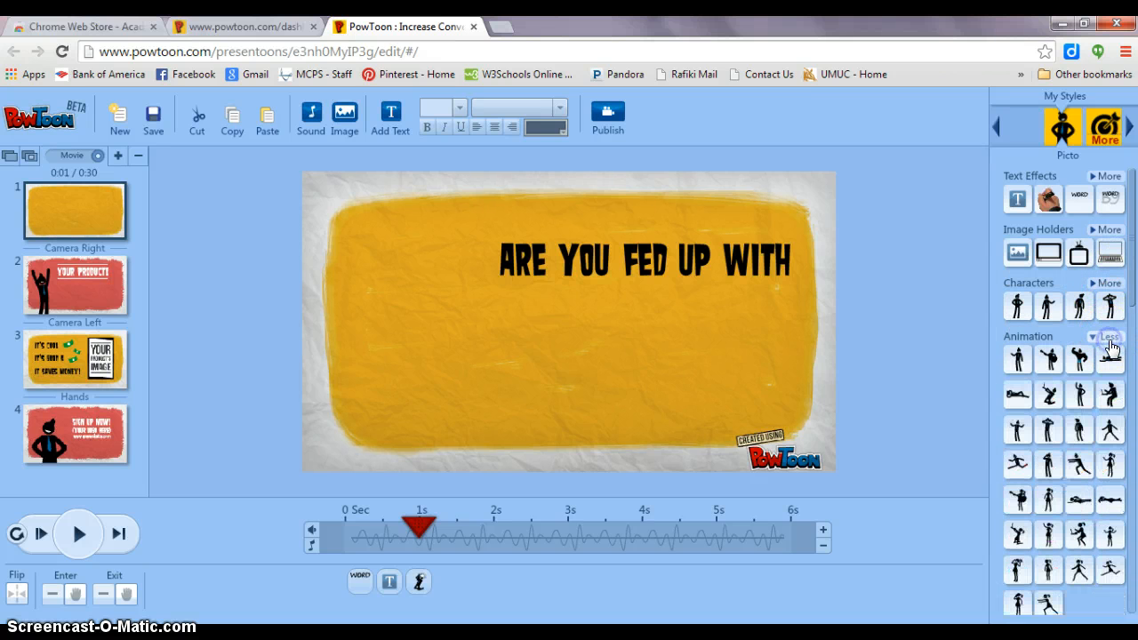
click(1110, 340)
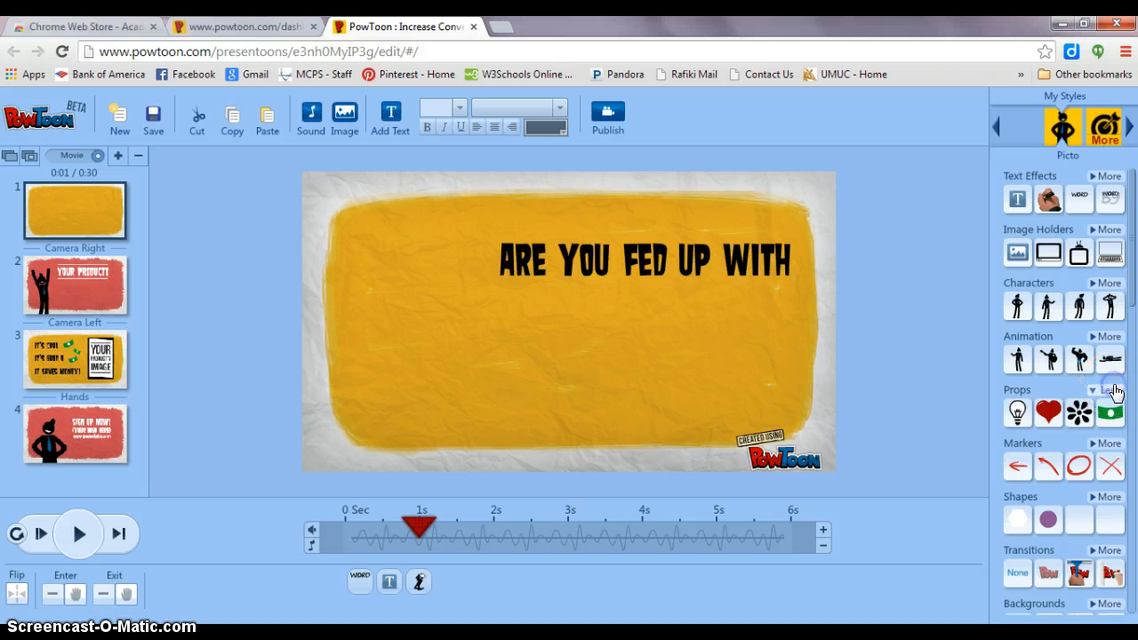
click(1110, 392)
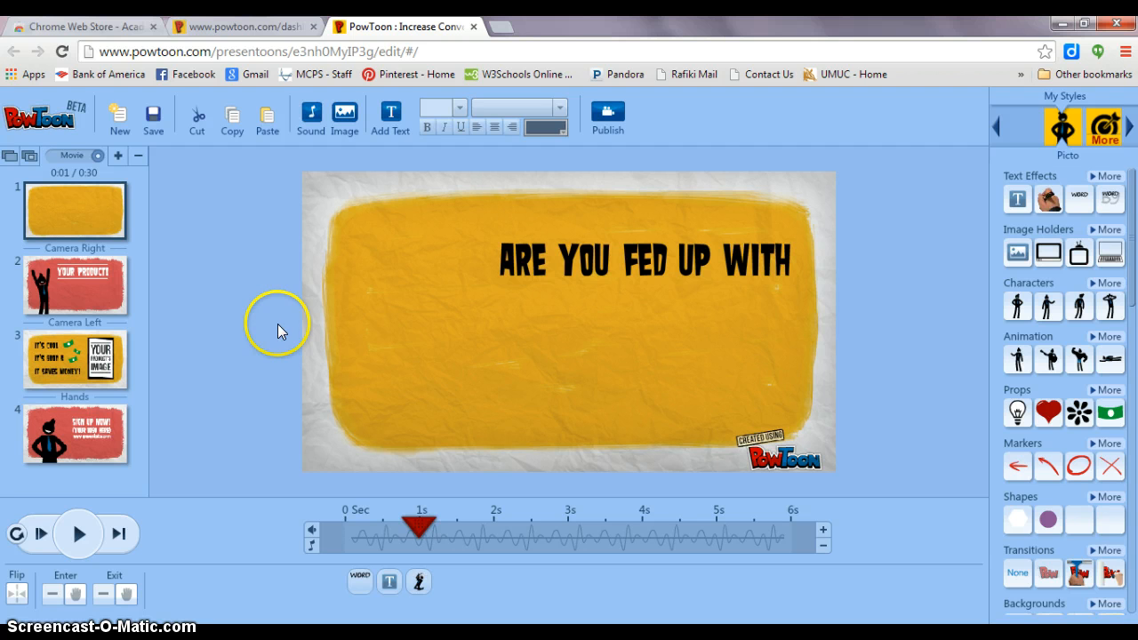
Inspect the timeline span of slide 1's heading, problem description text and animated character in turn.
click(359, 584)
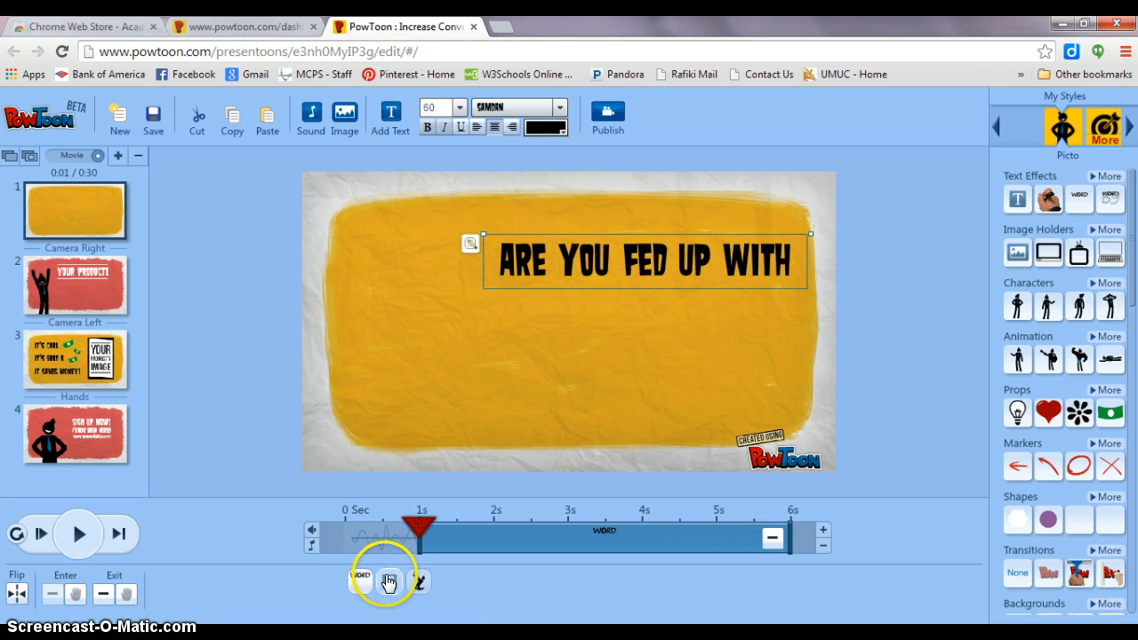
click(390, 579)
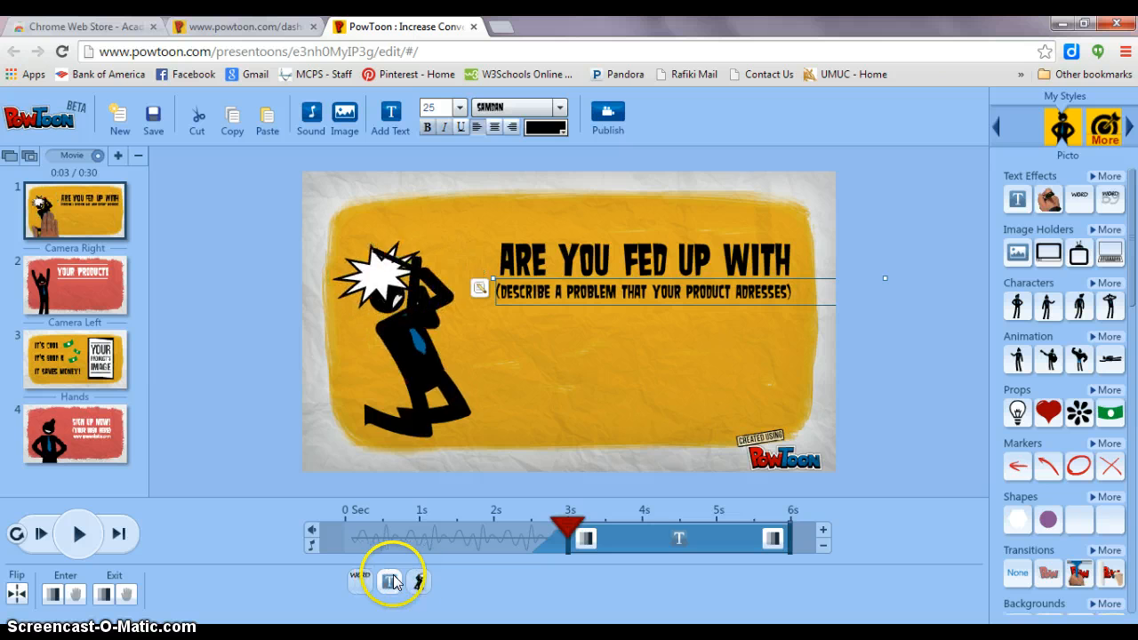
click(418, 582)
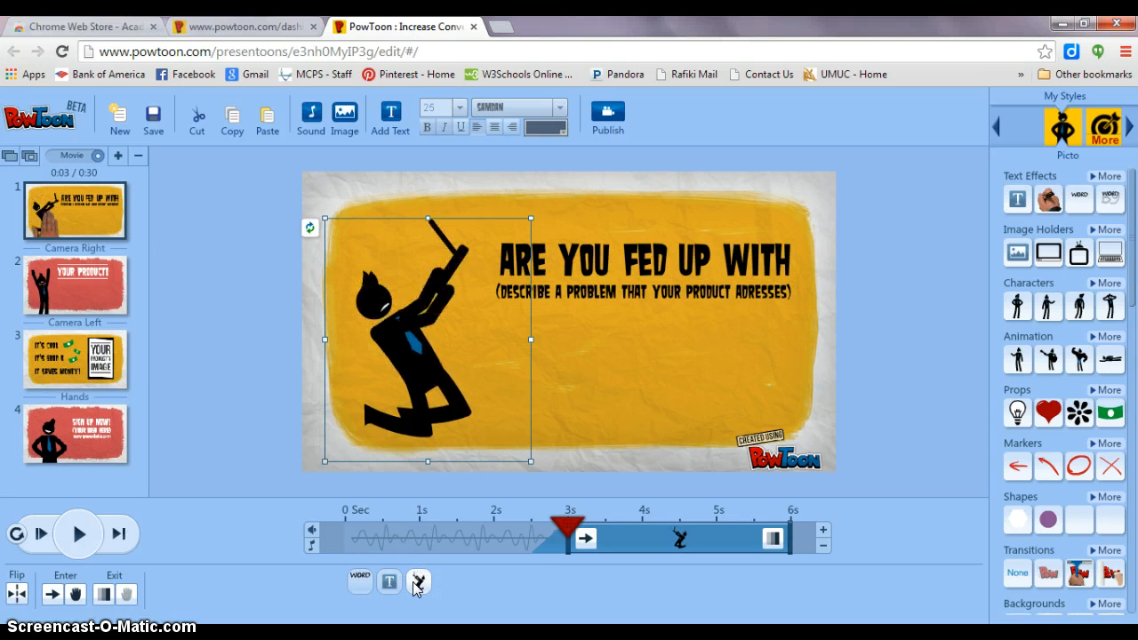
Scrub slide 1's timeline back to 0 seconds and through 1, 3 and 6 seconds to check when each object appears.
click(566, 525)
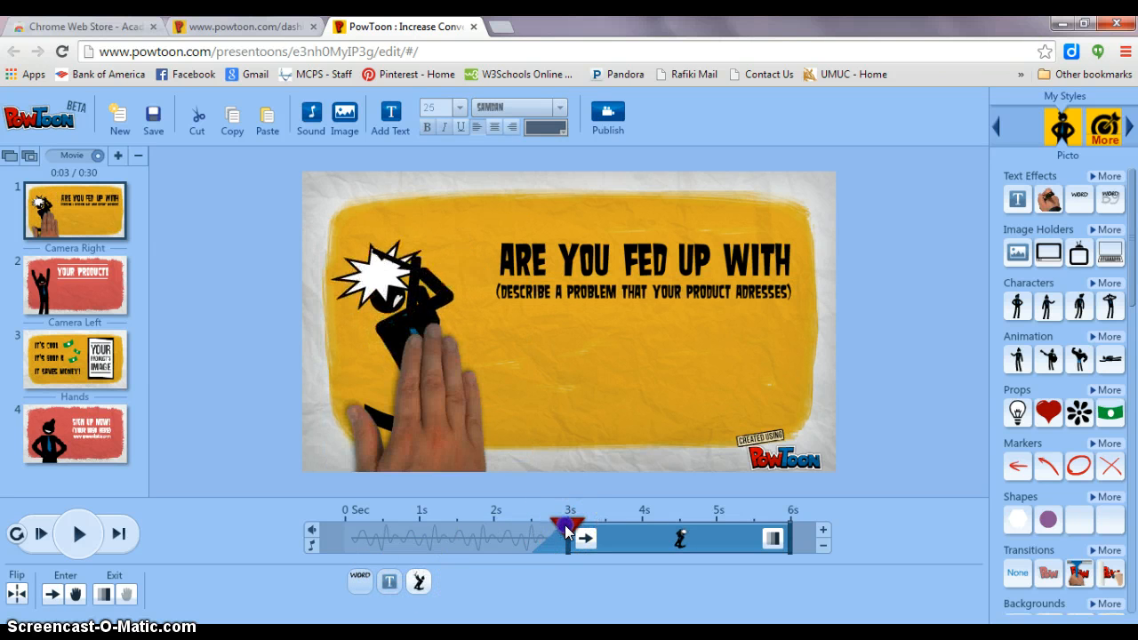
drag(564, 524, 446, 523)
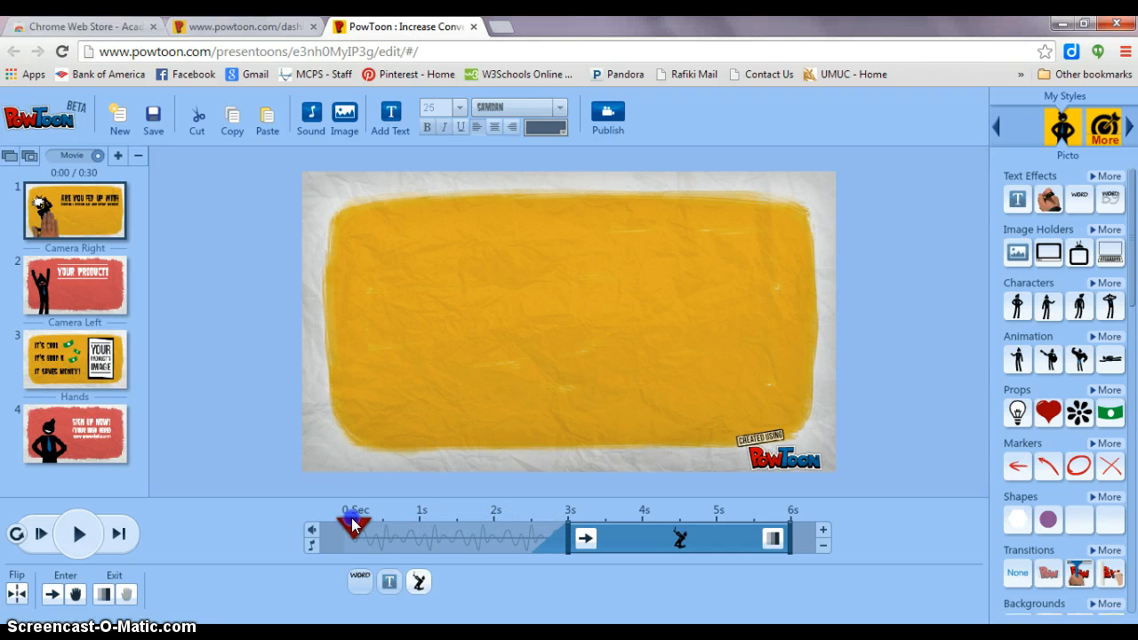
drag(336, 516, 337, 517)
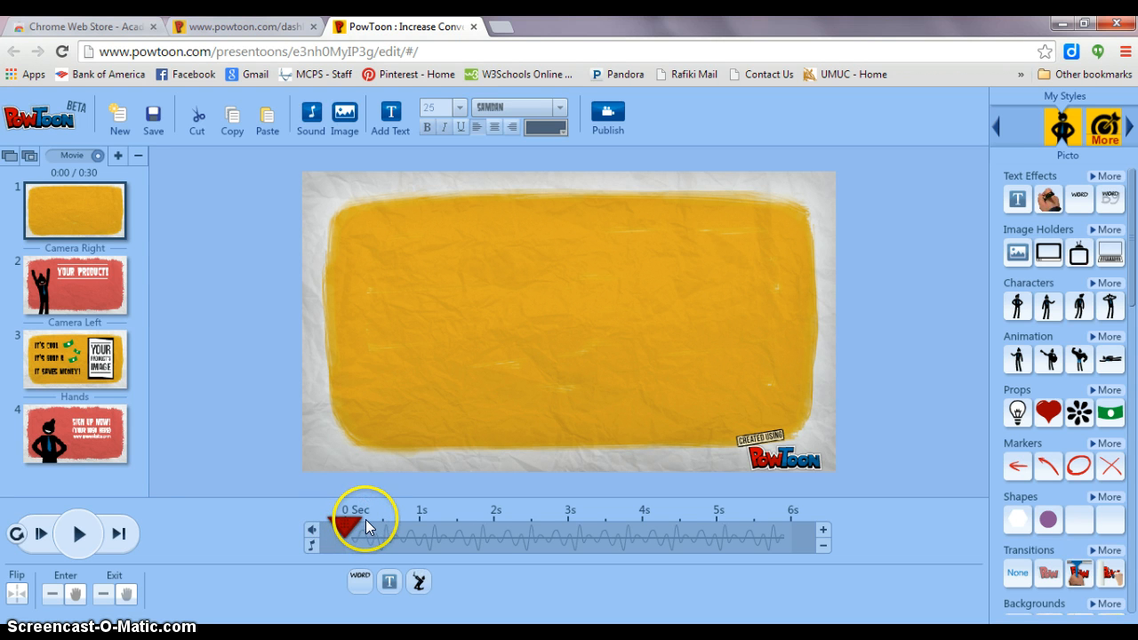
drag(346, 524, 419, 523)
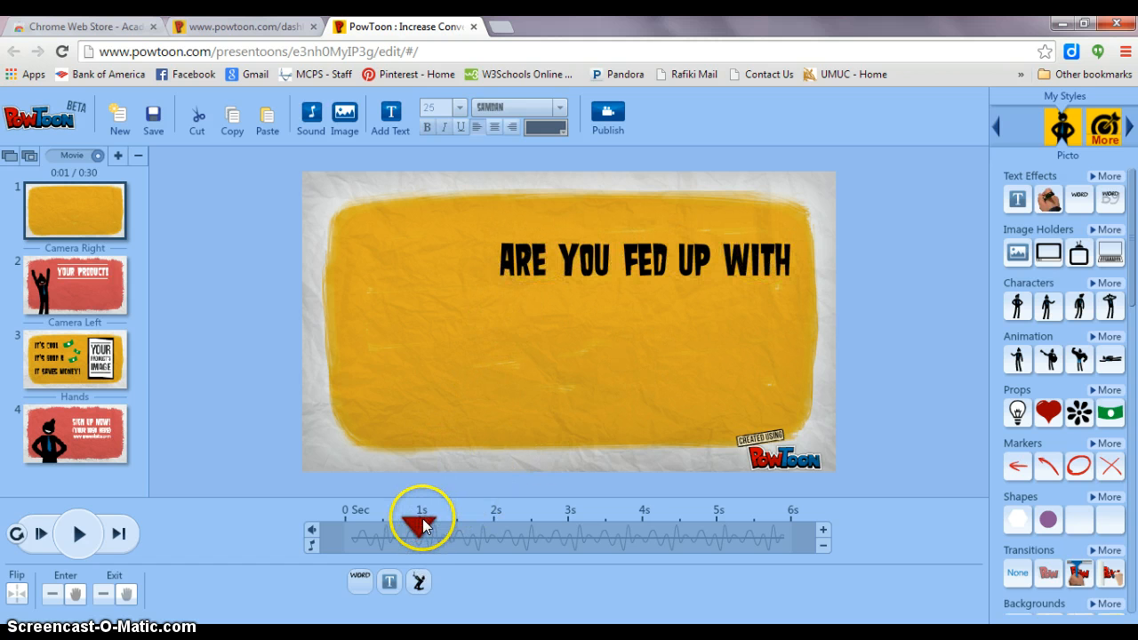
drag(423, 524, 569, 526)
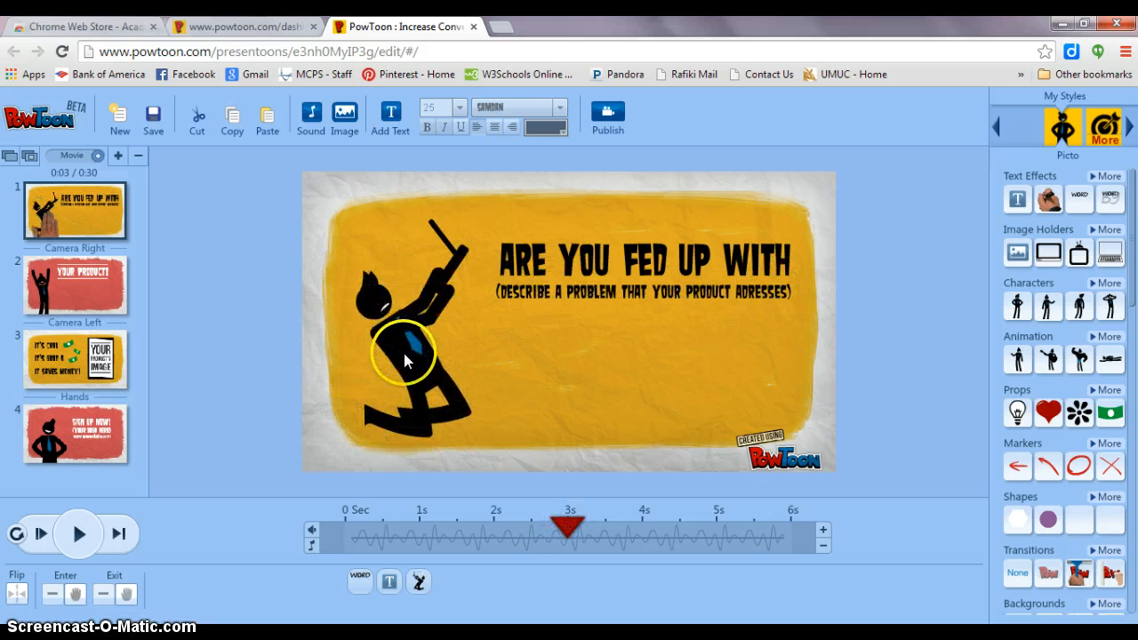
drag(570, 526, 804, 520)
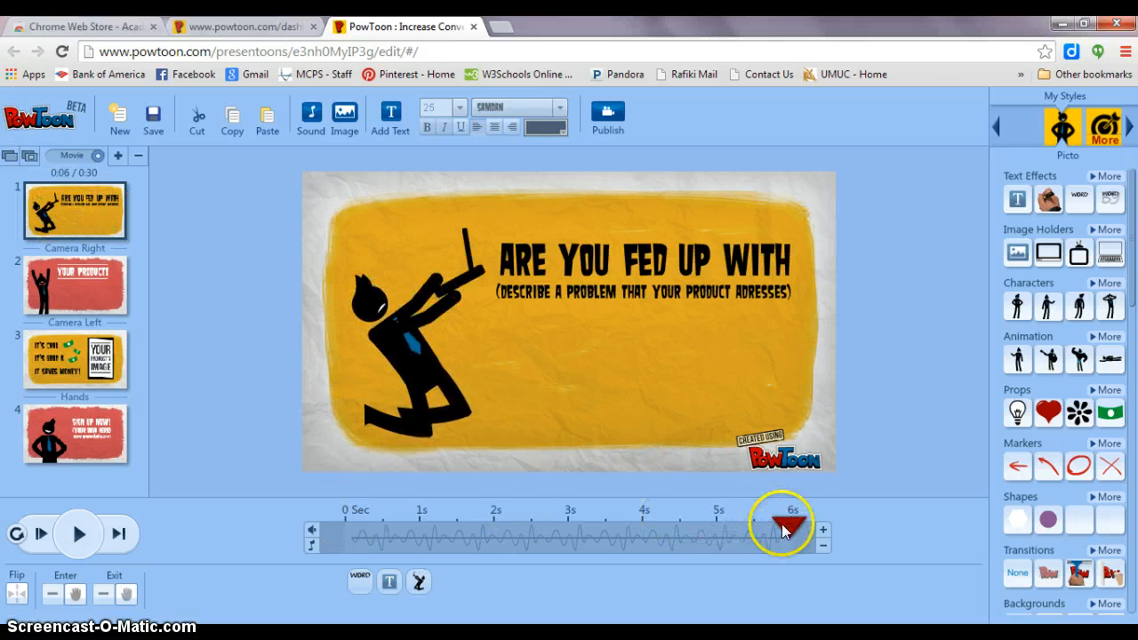
Play the presentation from slide 2 and pause it on slide 3 at about 4 seconds.
click(76, 282)
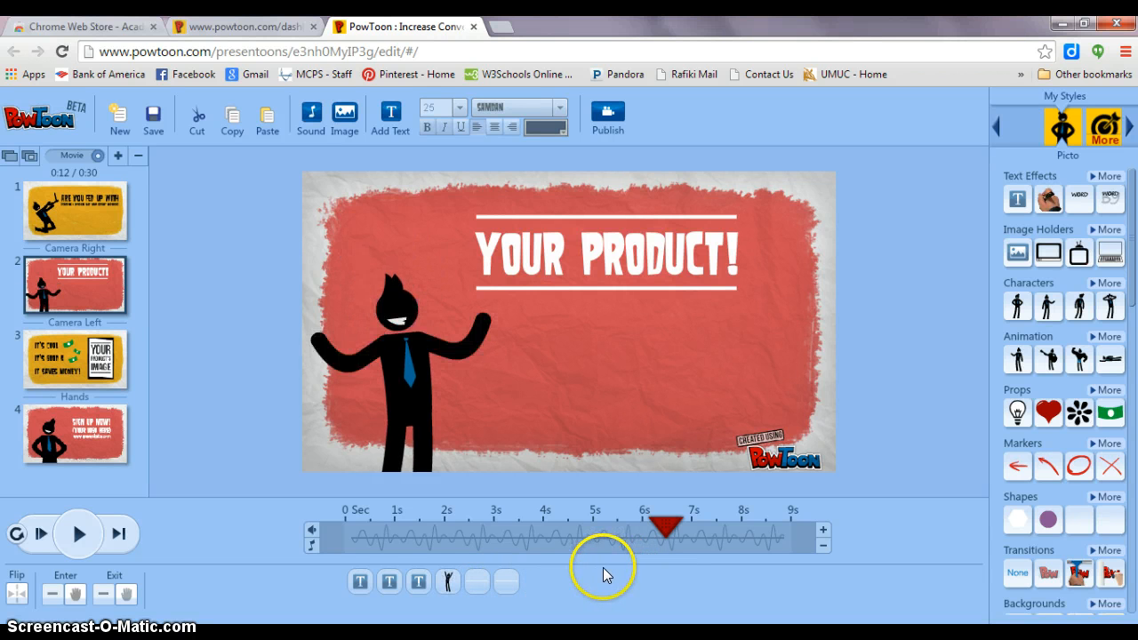
click(78, 535)
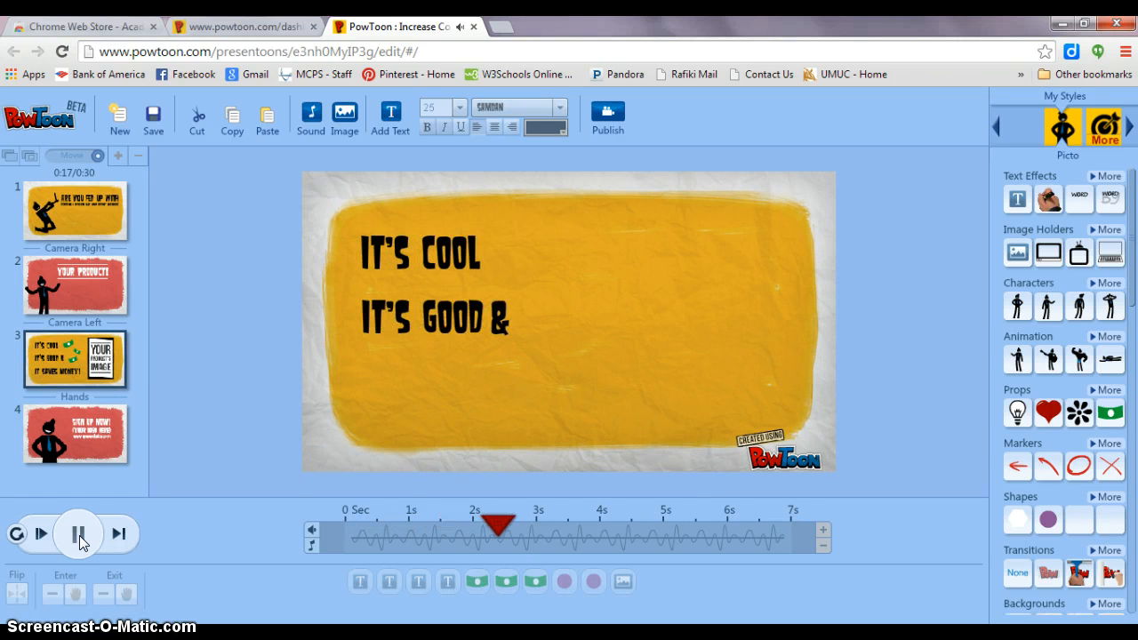
click(80, 536)
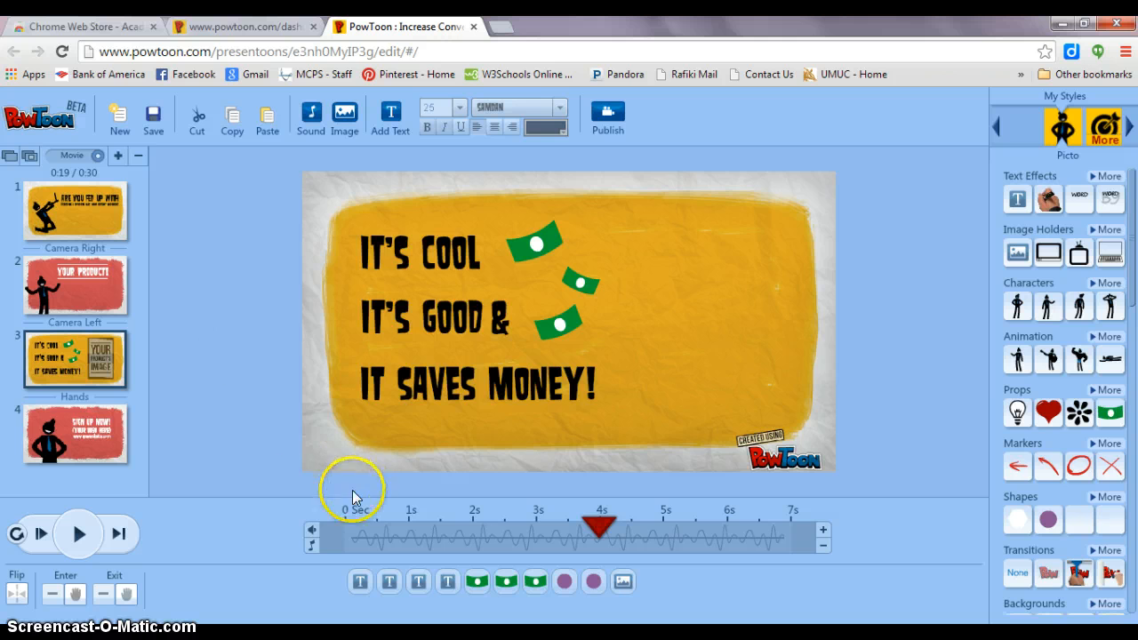
Change the timeline span of slide 1's animated character to run from 1 to 4 seconds.
click(82, 217)
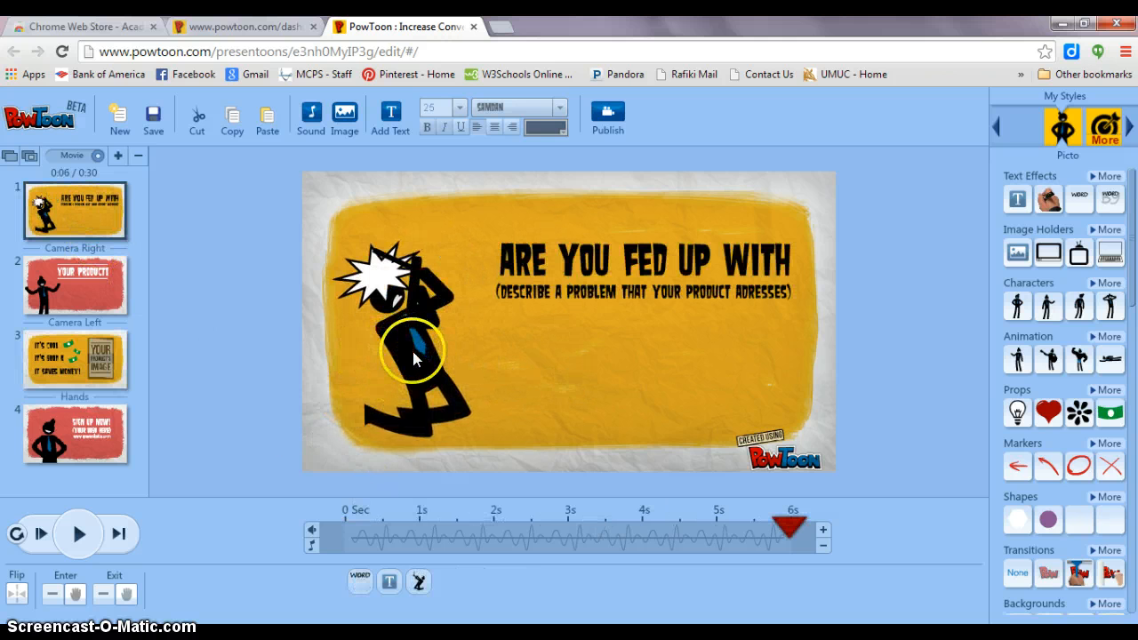
click(420, 587)
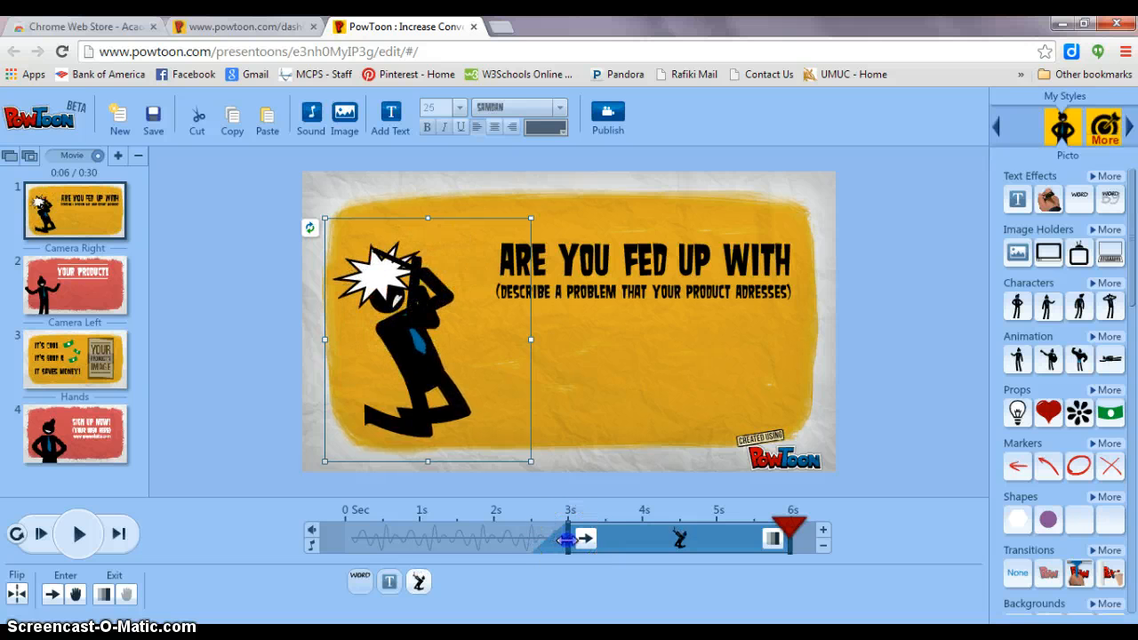
drag(565, 539, 435, 538)
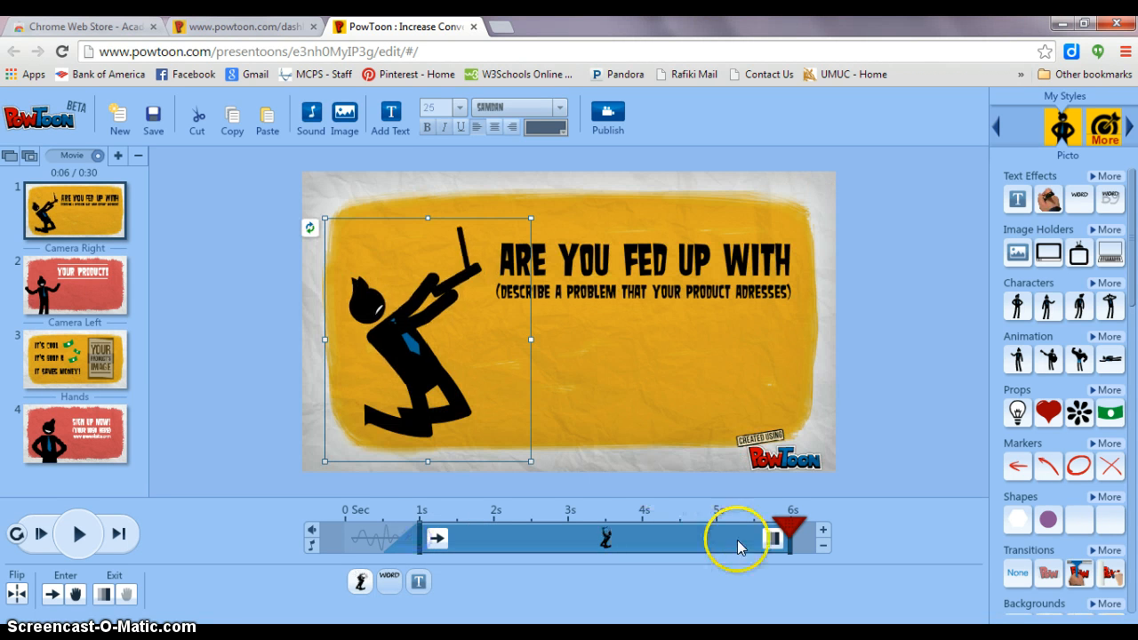
drag(791, 538, 640, 538)
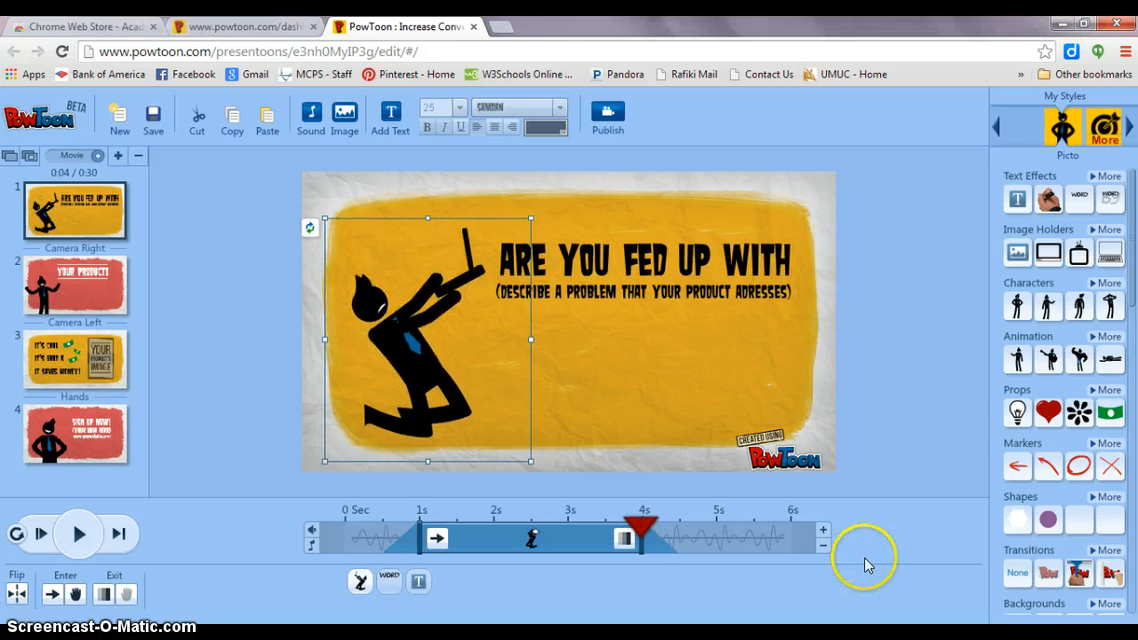
Preview slide 1 from 0 seconds to check the character's entrance and exit, stop playback and return to slide 1.
drag(647, 527, 323, 507)
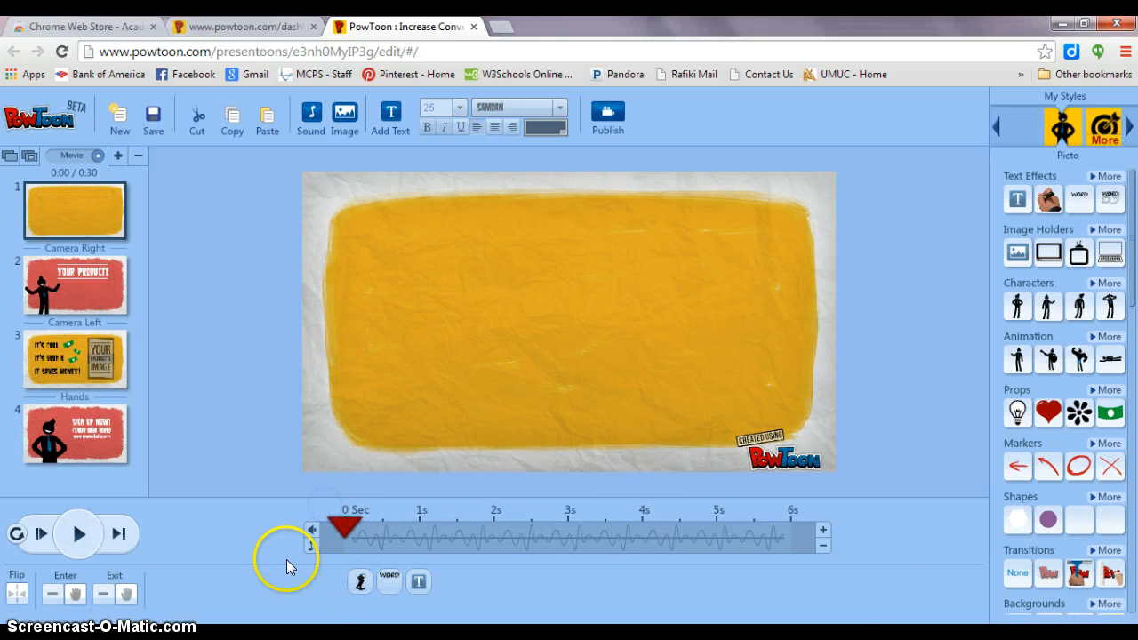
click(75, 536)
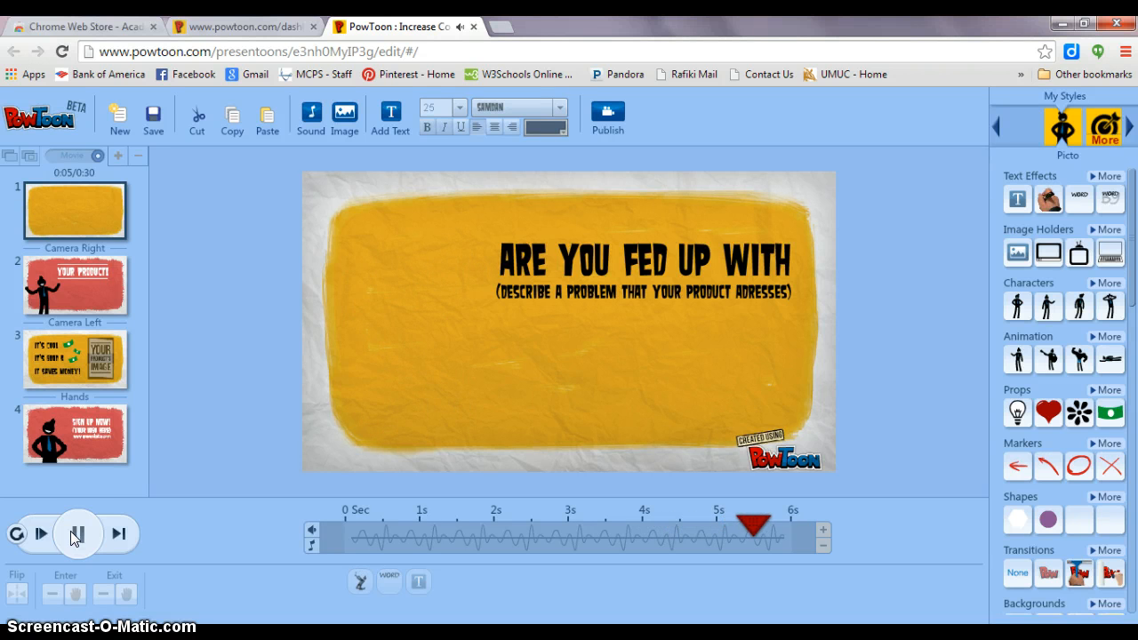
click(76, 534)
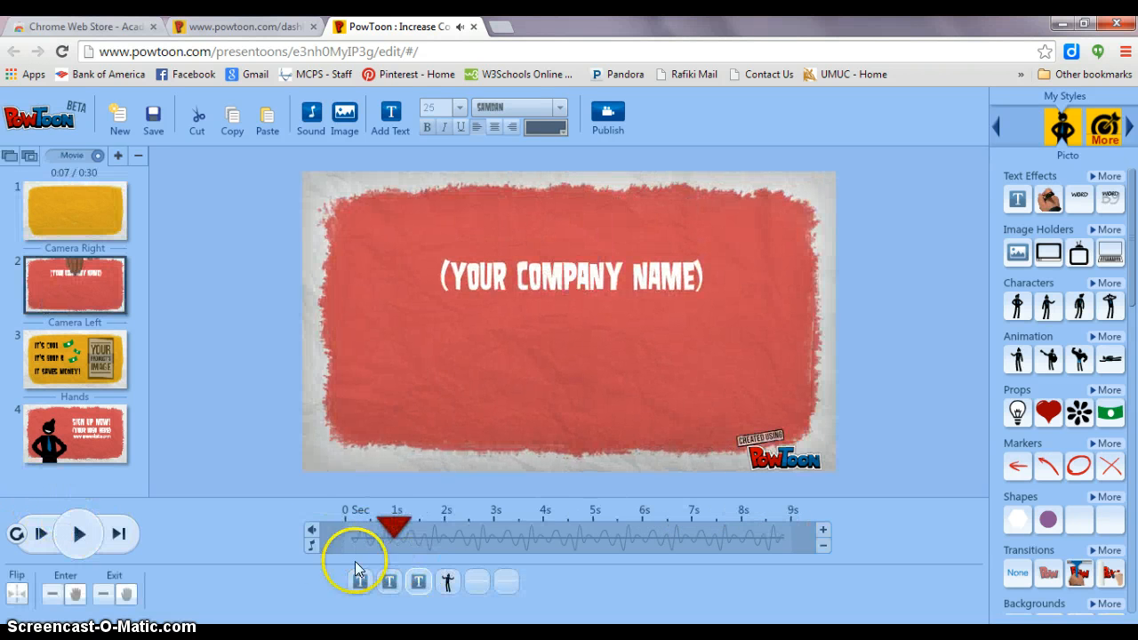
click(82, 205)
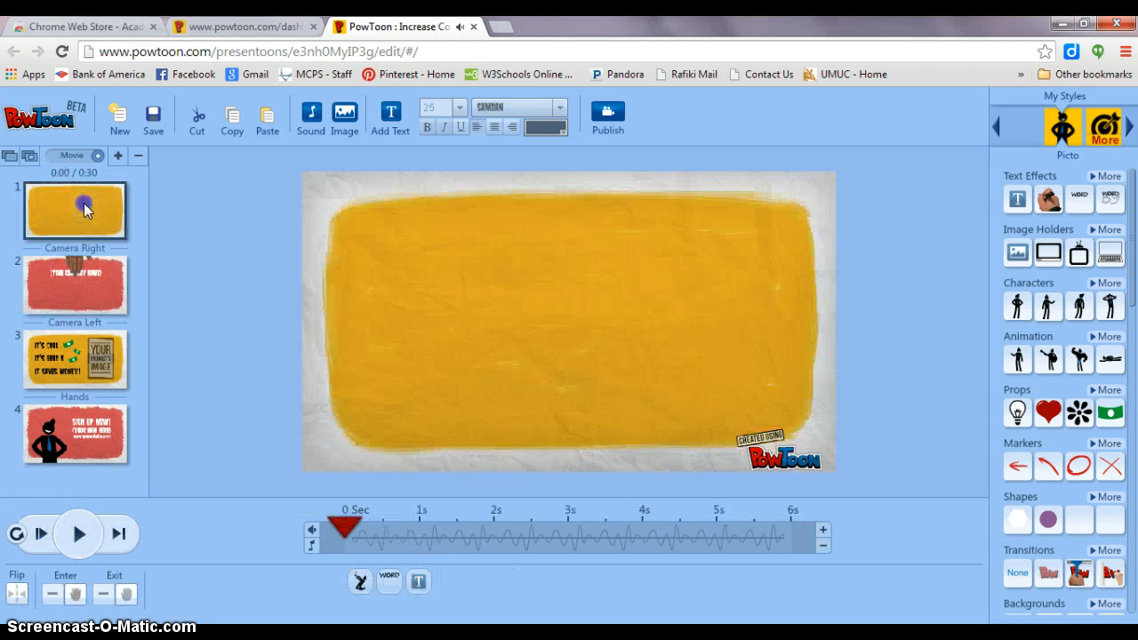
Set slide 1's animated character to run from 3 to 6 seconds and deselect it.
click(361, 585)
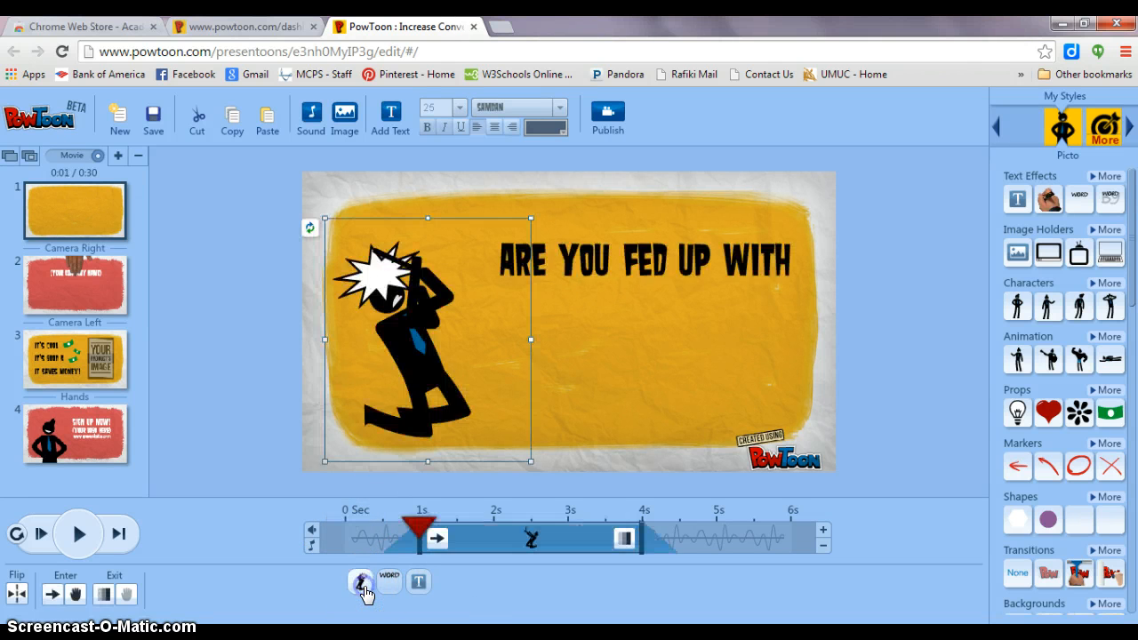
click(390, 581)
click(361, 582)
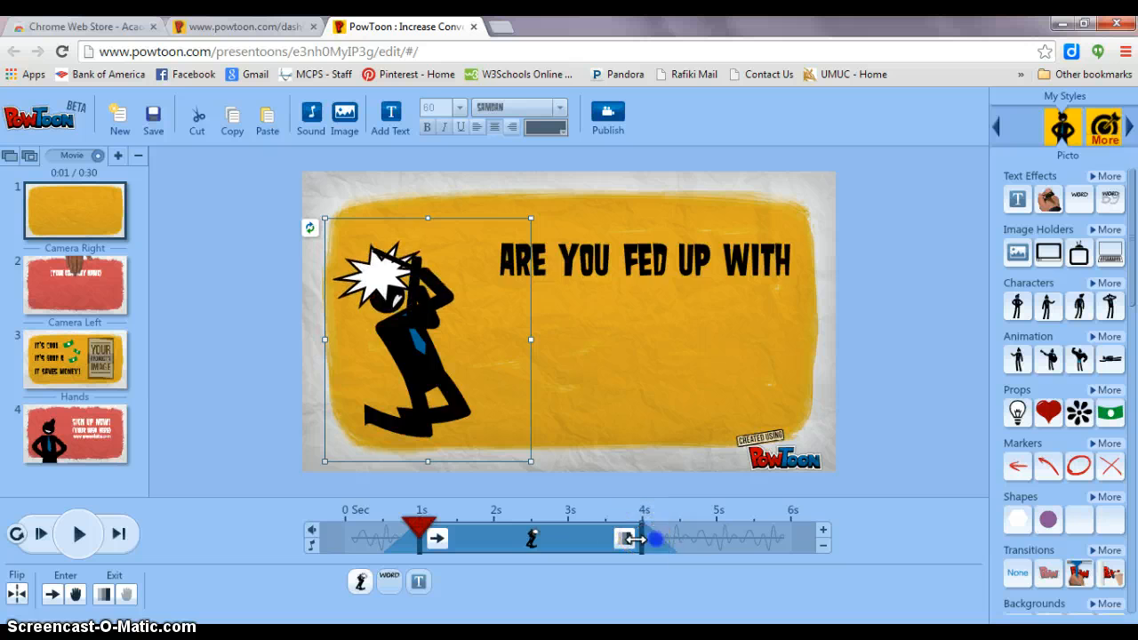
drag(631, 537, 772, 540)
drag(419, 538, 569, 536)
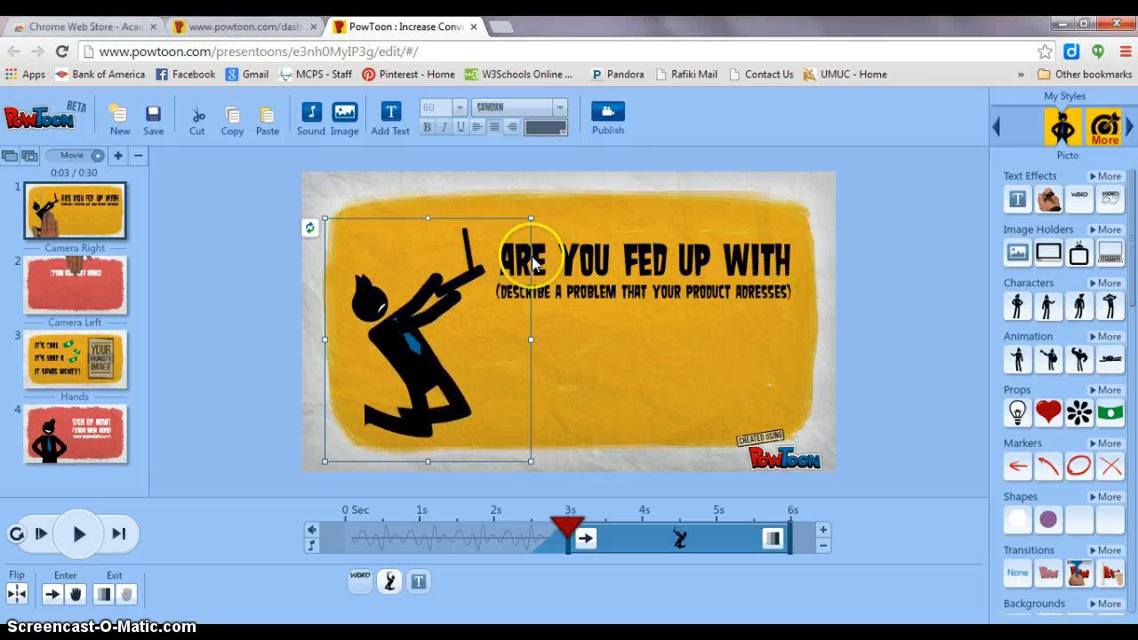
click(900, 366)
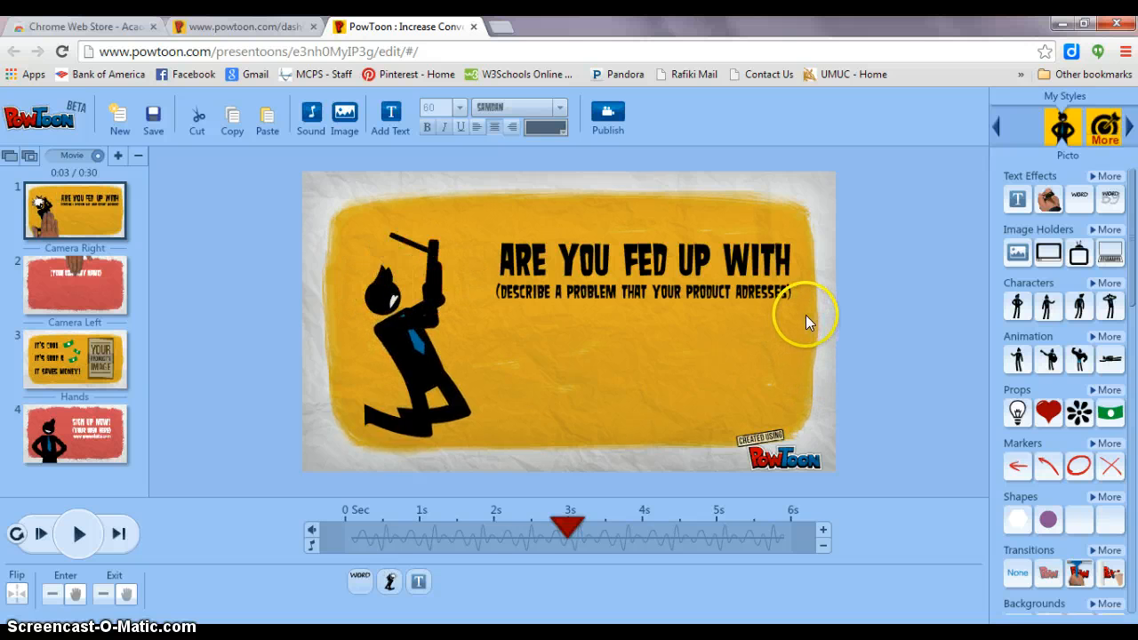
Start a new Powtoon without saving the current one and leave its editing page.
click(119, 125)
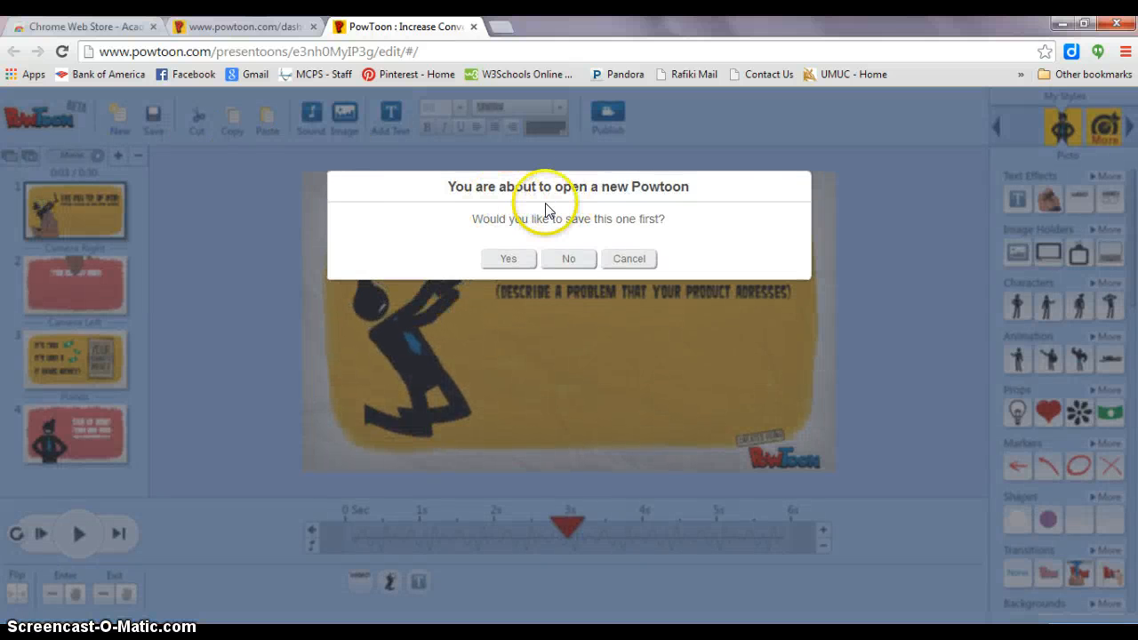
click(555, 265)
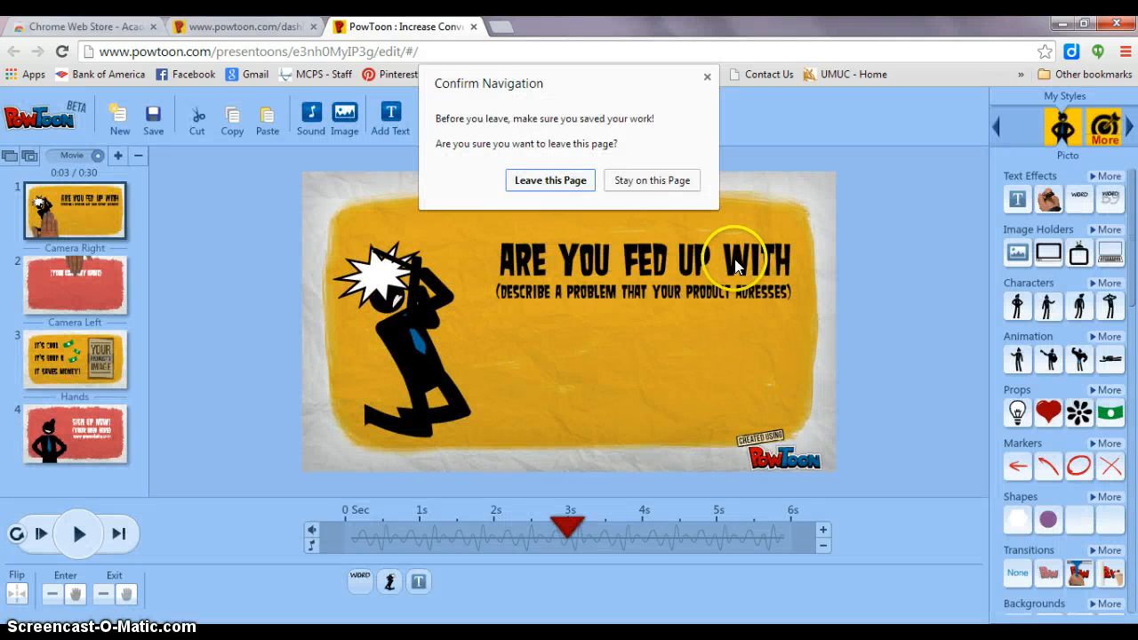
click(552, 179)
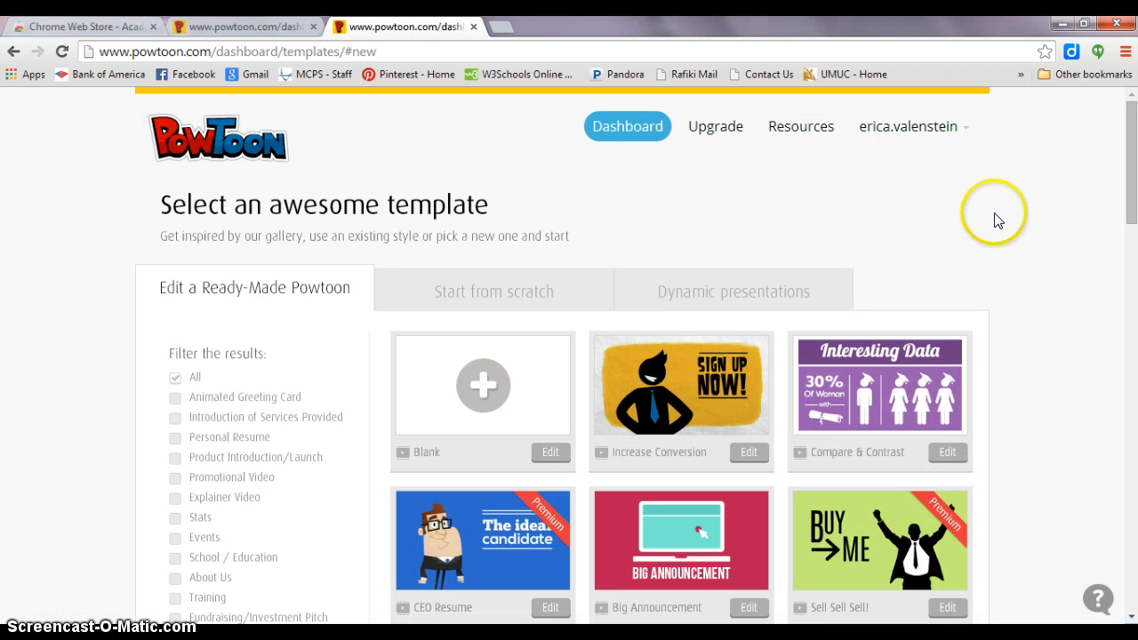
Browse the ready-made templates, open the Sell Sell Sell! preview, and open the Blank template for editing.
drag(1133, 186, 1132, 233)
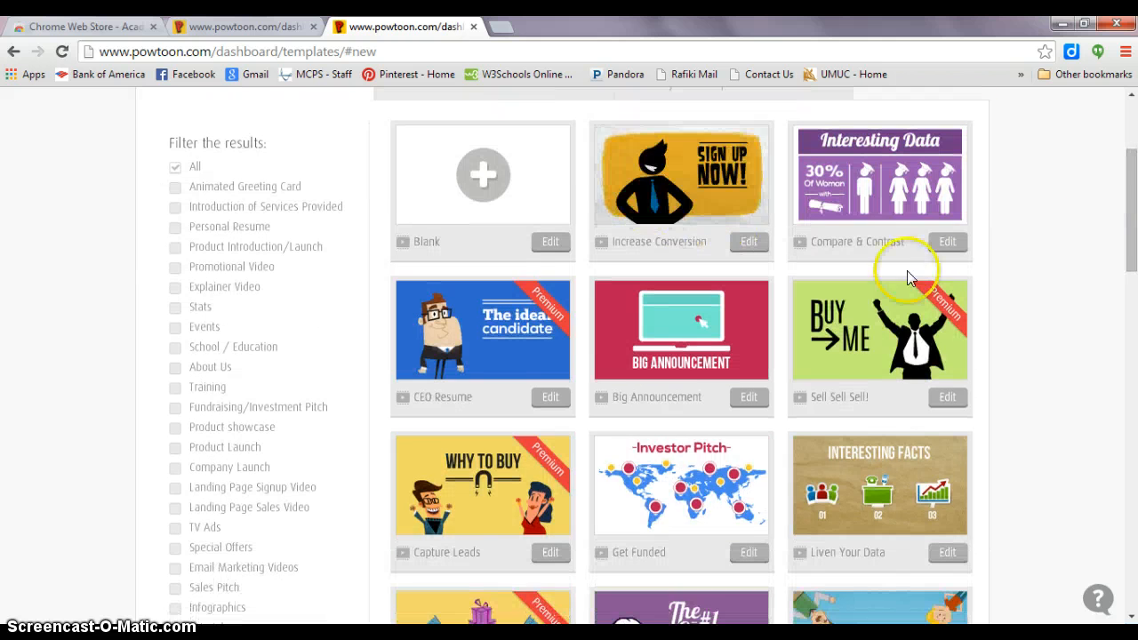
scroll(894, 138, down, 3)
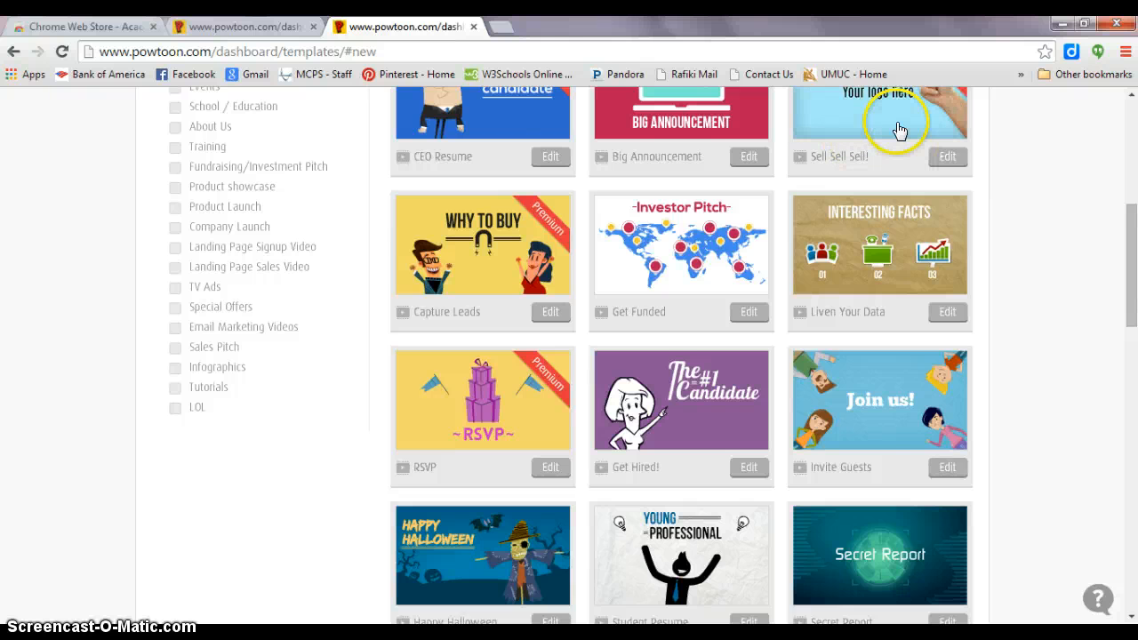
click(918, 177)
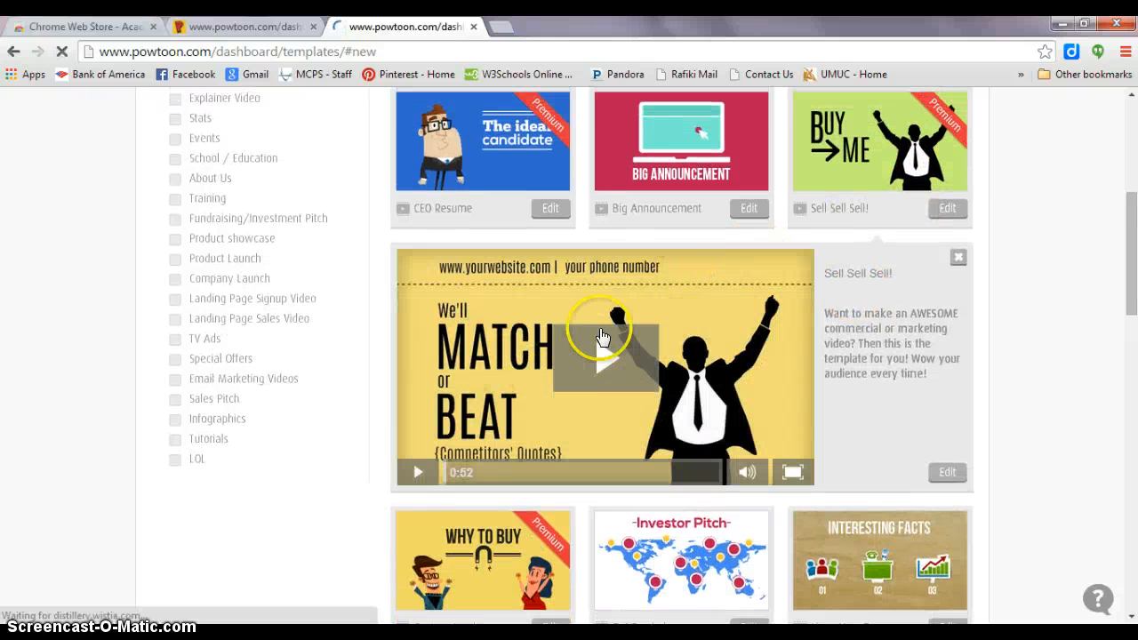
scroll(1080, 384, up, 3)
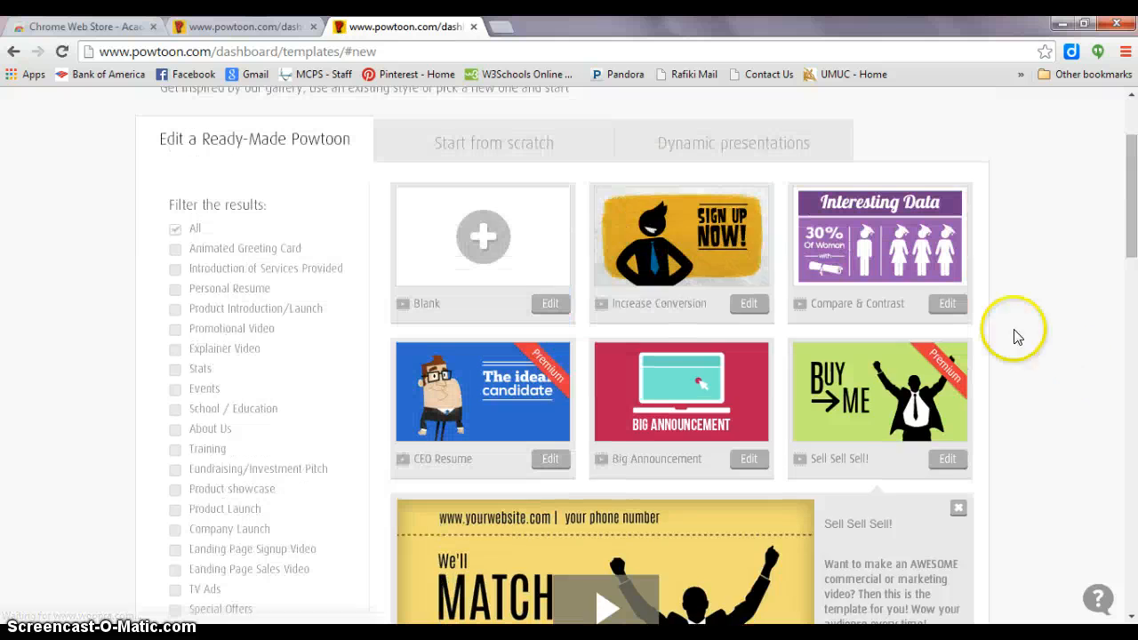
click(548, 307)
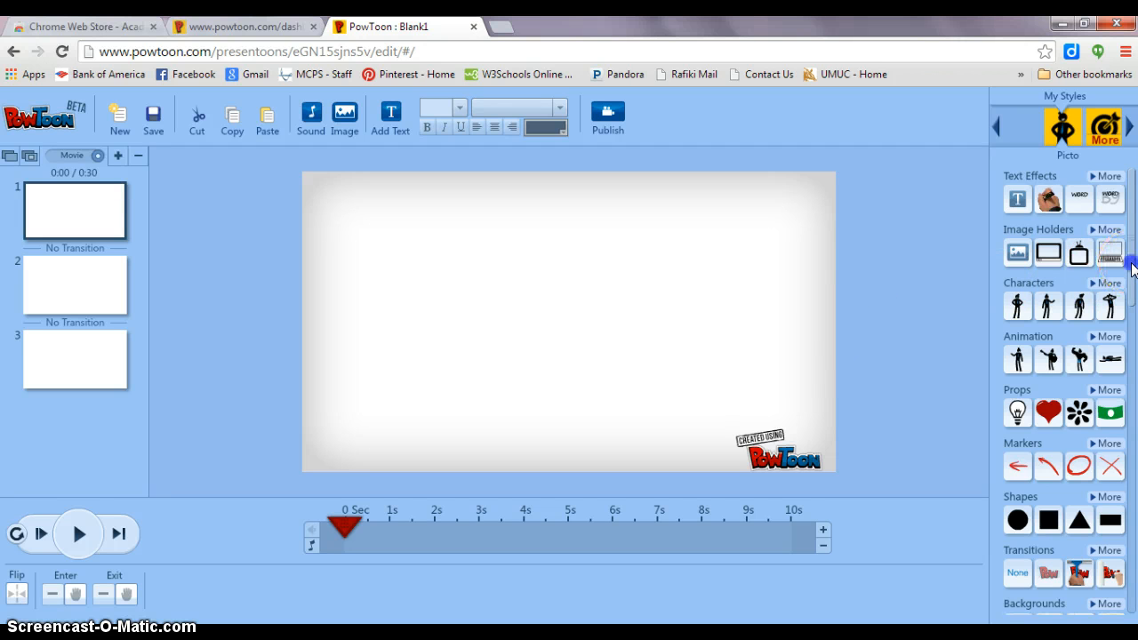
Show the full Backgrounds collection and apply the Colored Paper Red background to slide 1.
drag(1131, 264, 1136, 571)
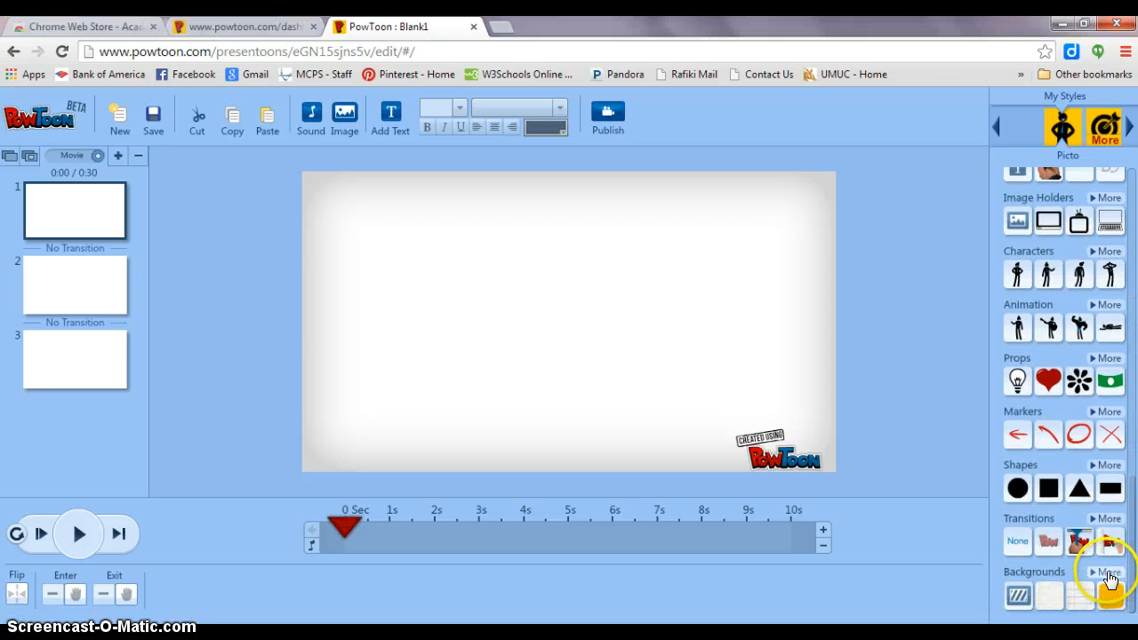
click(1109, 576)
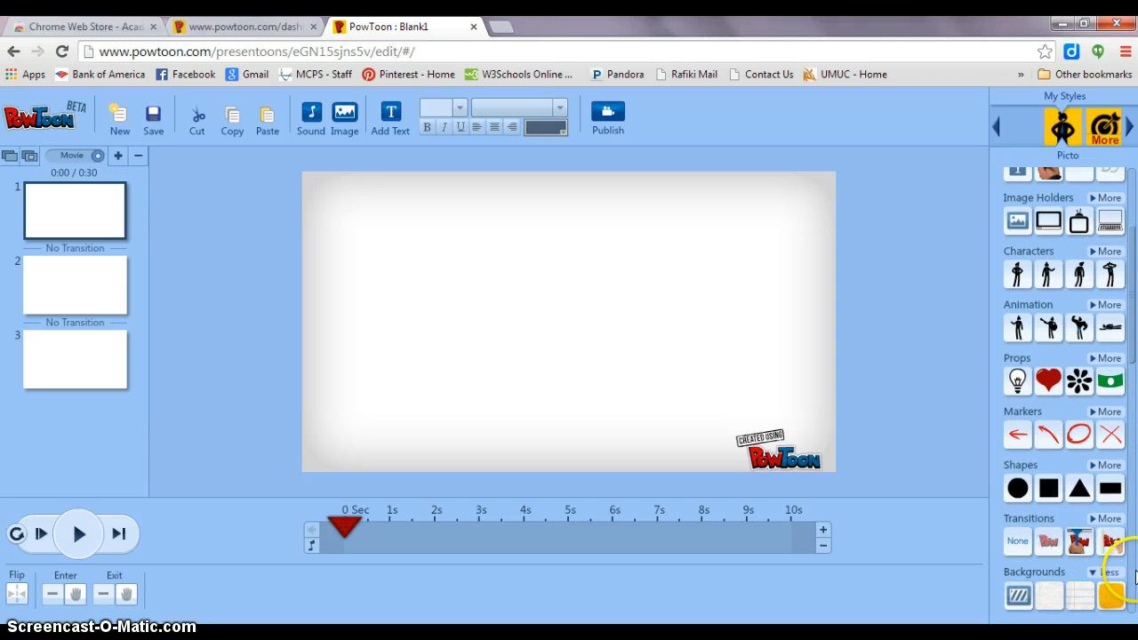
click(1135, 580)
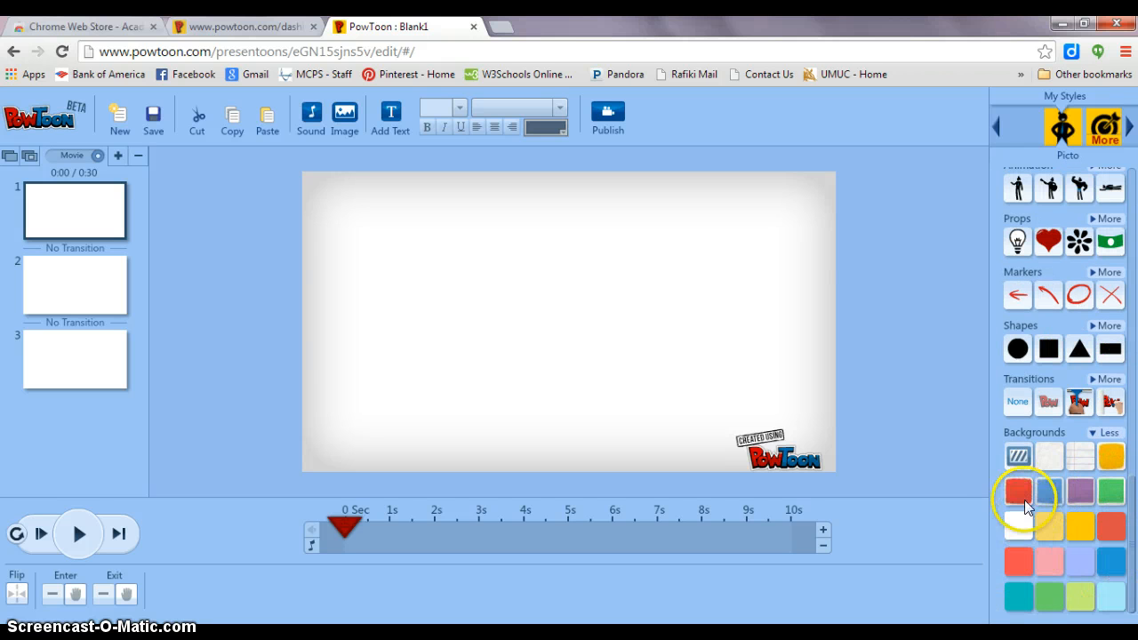
drag(1024, 500, 701, 398)
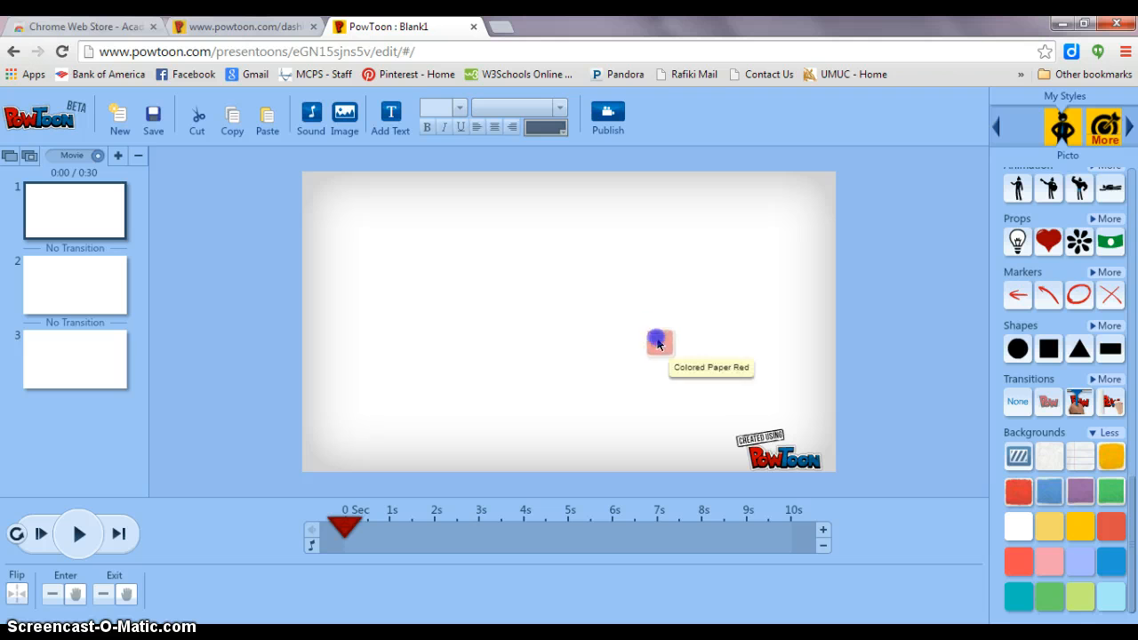
drag(659, 345, 630, 313)
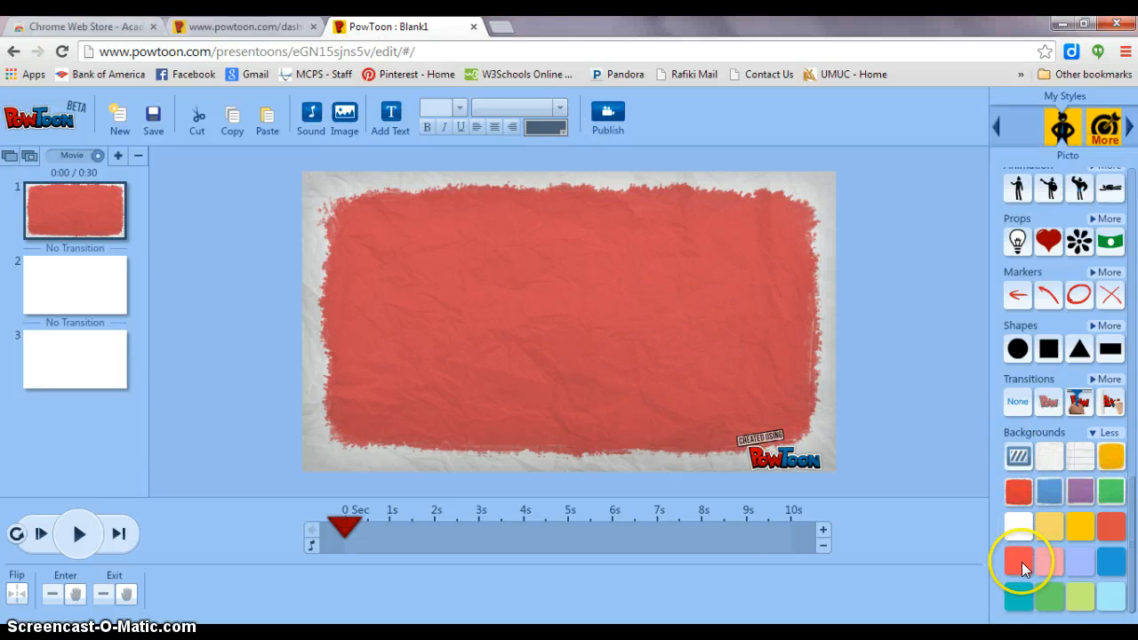
Compare plain orange-red with Colored Paper Red as slide 1's background and finish with plain orange-red.
drag(1104, 529, 499, 327)
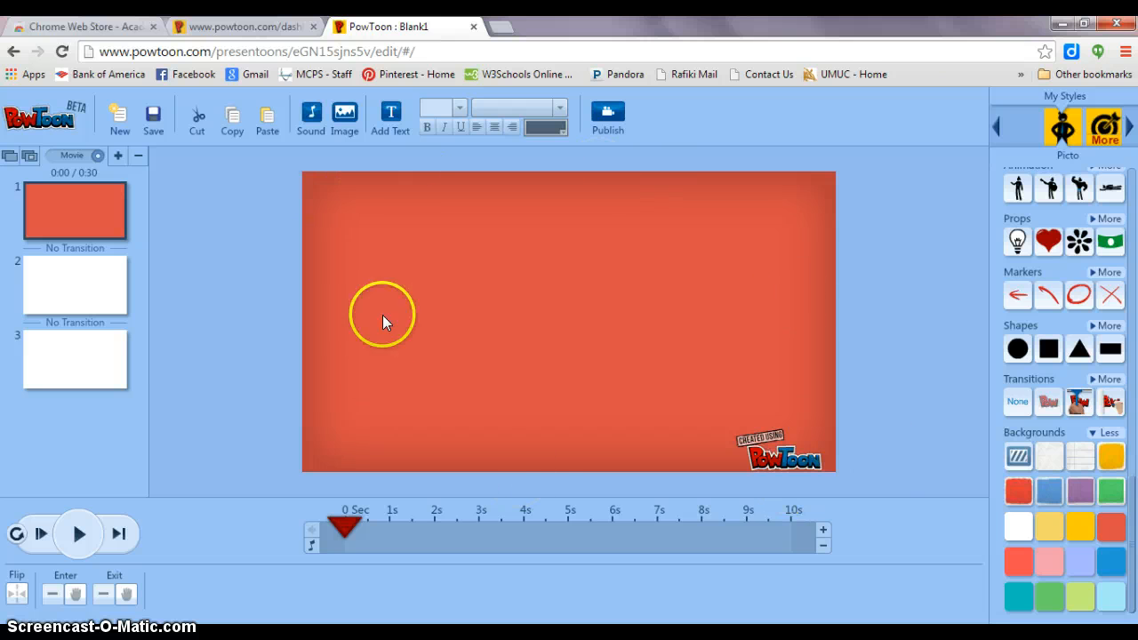
drag(1026, 497, 972, 477)
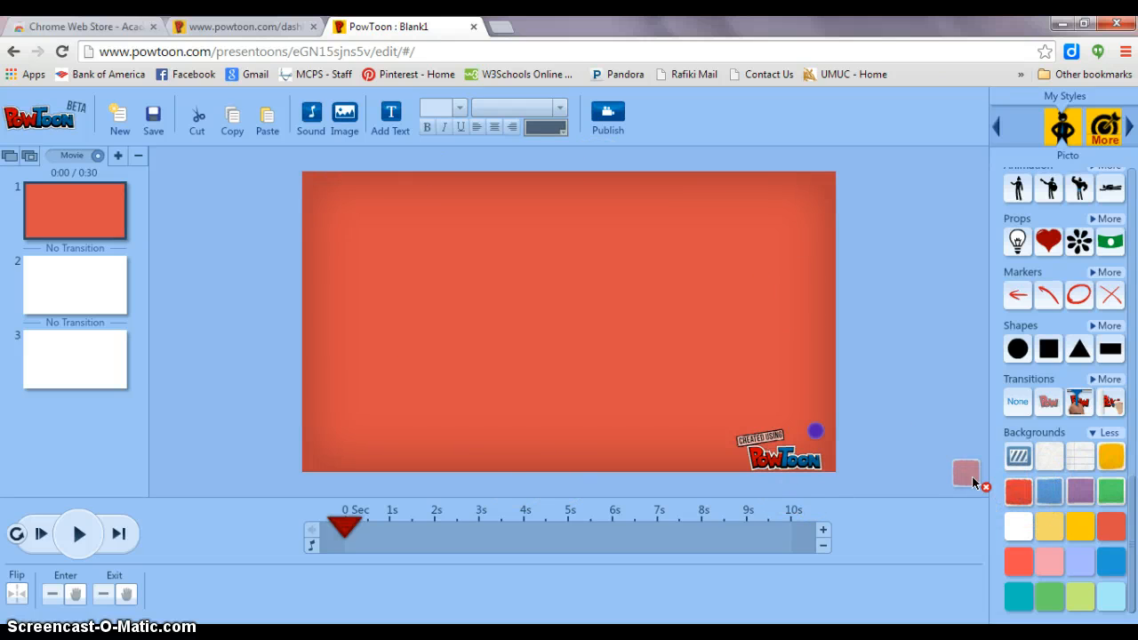
drag(556, 352, 556, 352)
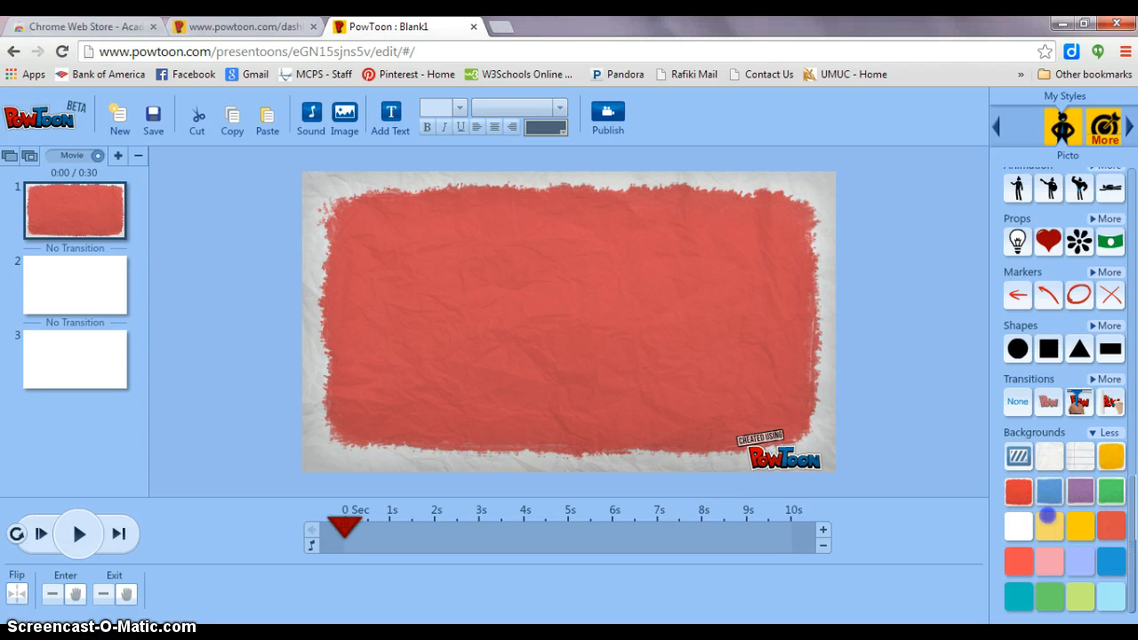
drag(539, 351, 538, 345)
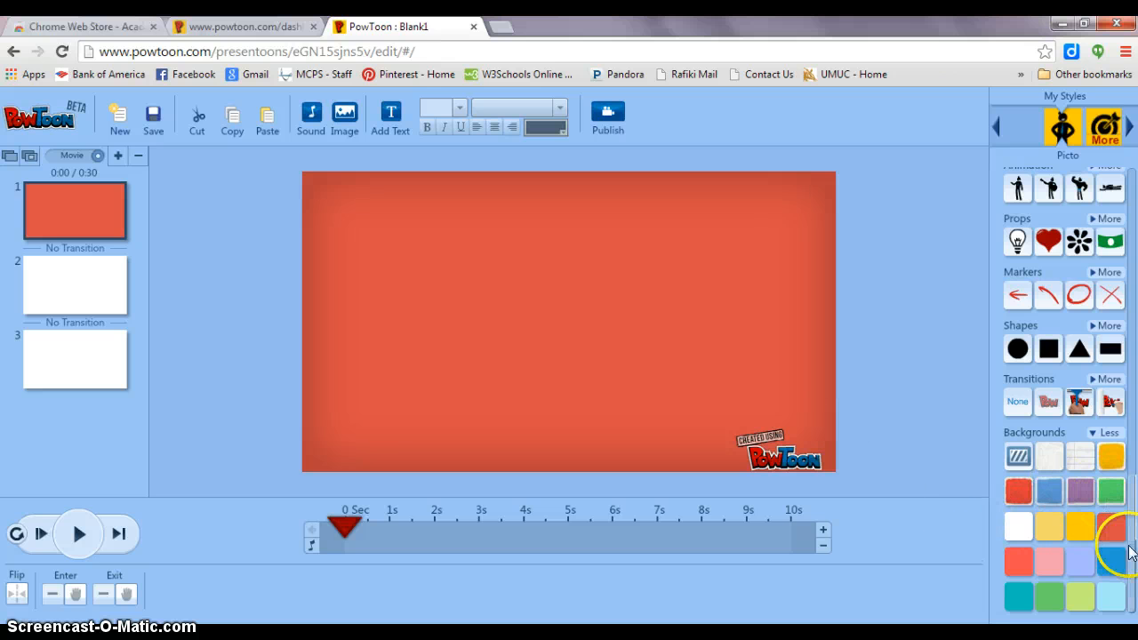
Add the businessman with both arms raised from the full Characters collection to the left part of slide 1.
drag(1134, 547, 1133, 230)
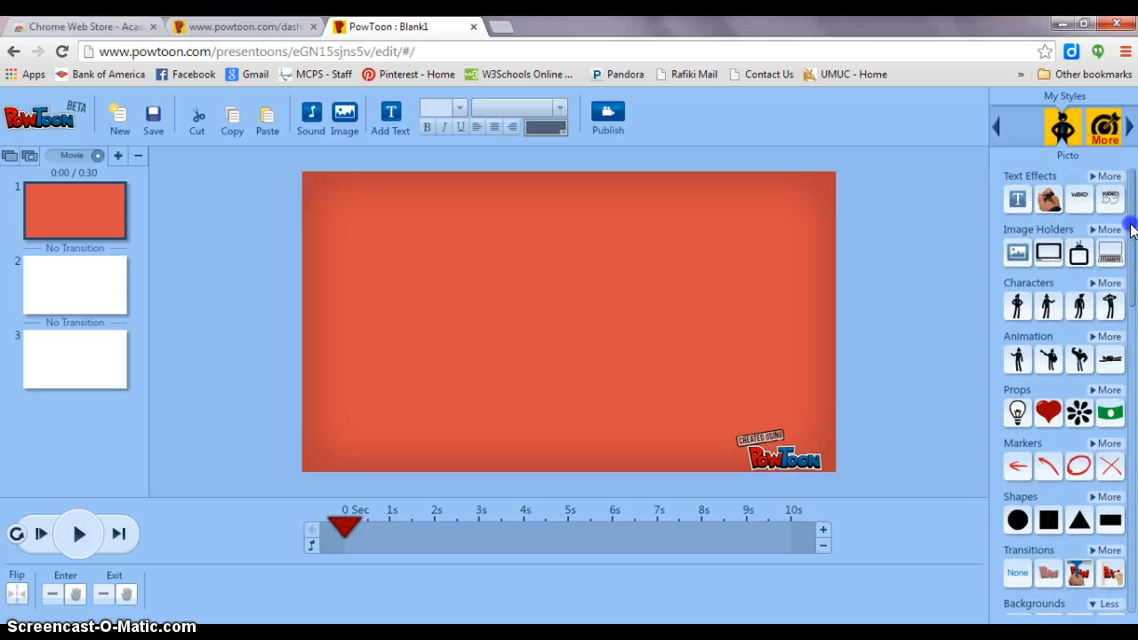
click(1107, 284)
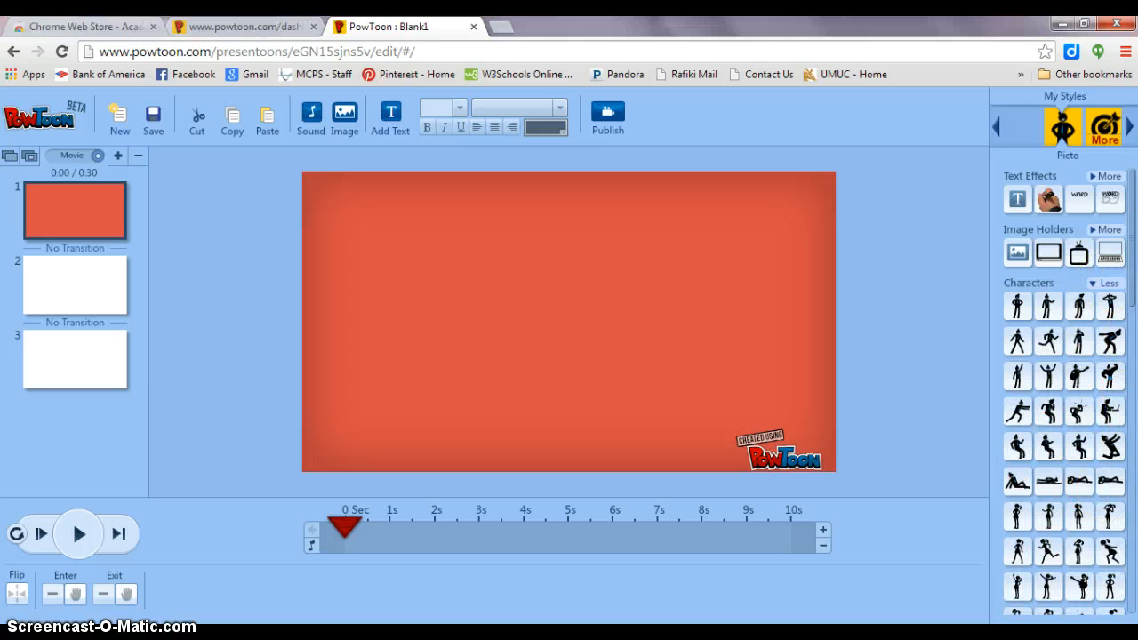
drag(1047, 375, 392, 313)
drag(458, 416, 420, 312)
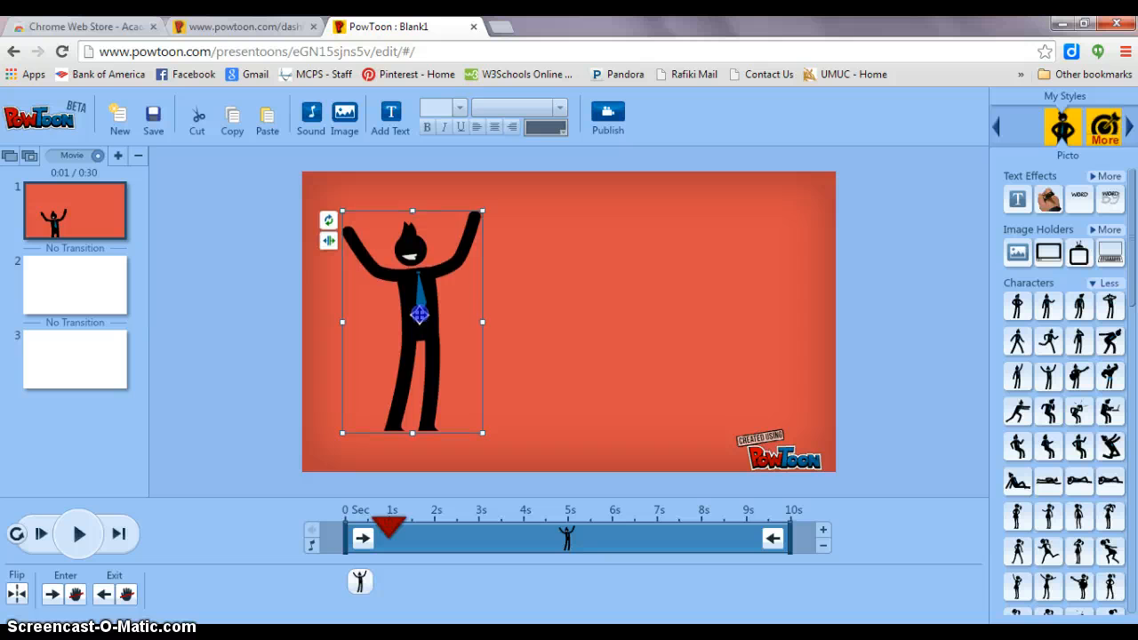
Add a Plain Text item reading "Weekly Annoucements!" to slide 1, placed beside the businessman's upper body.
click(560, 329)
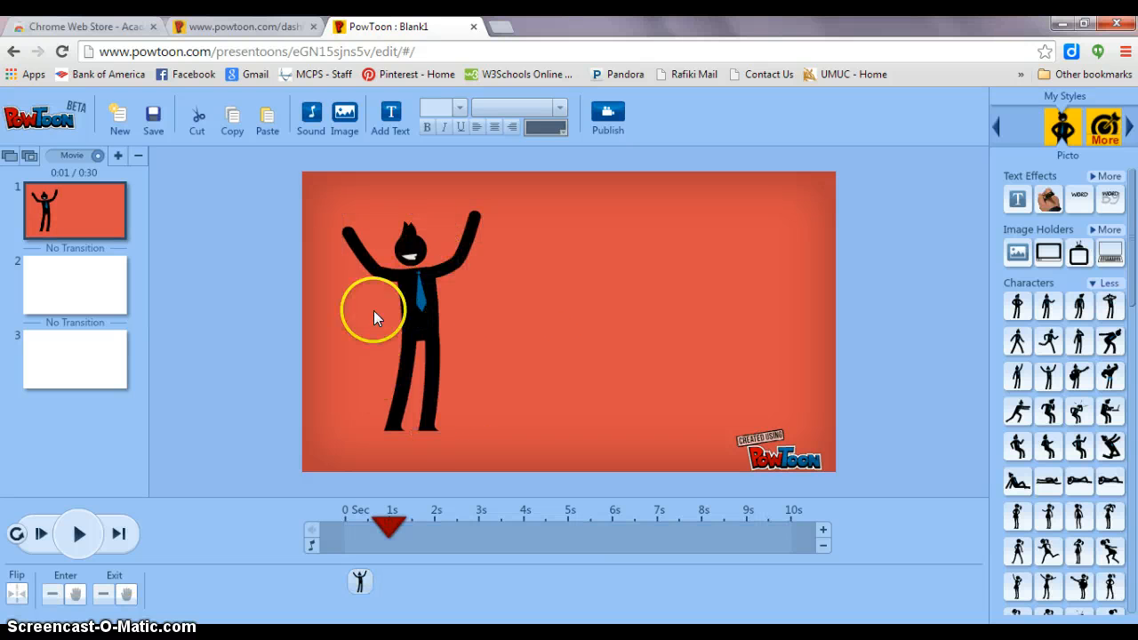
click(1019, 200)
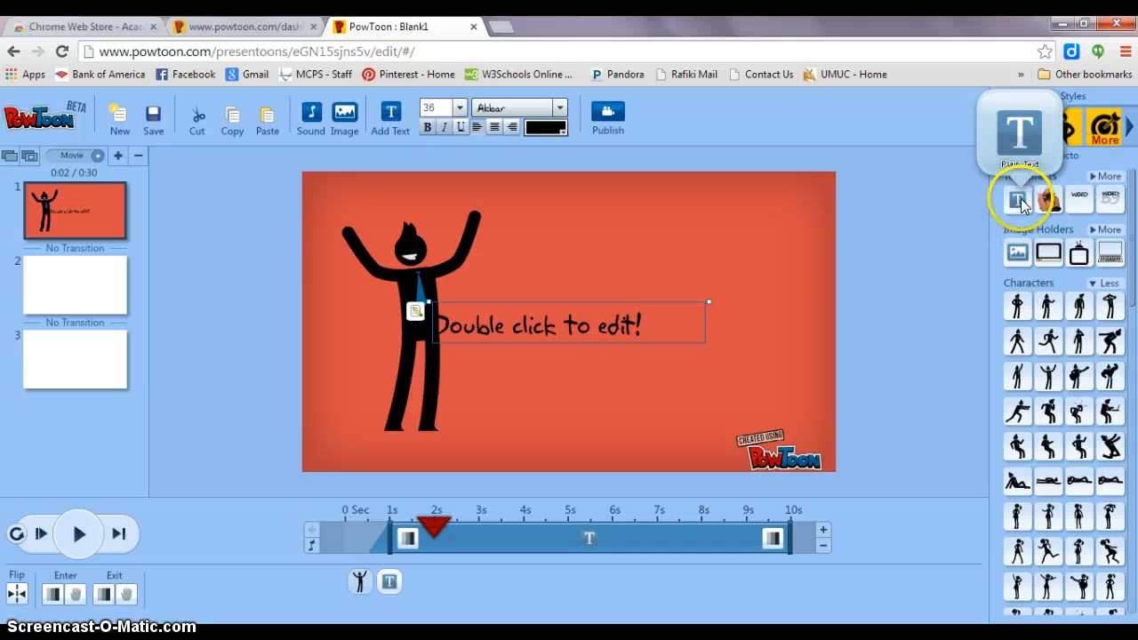
drag(546, 330, 637, 242)
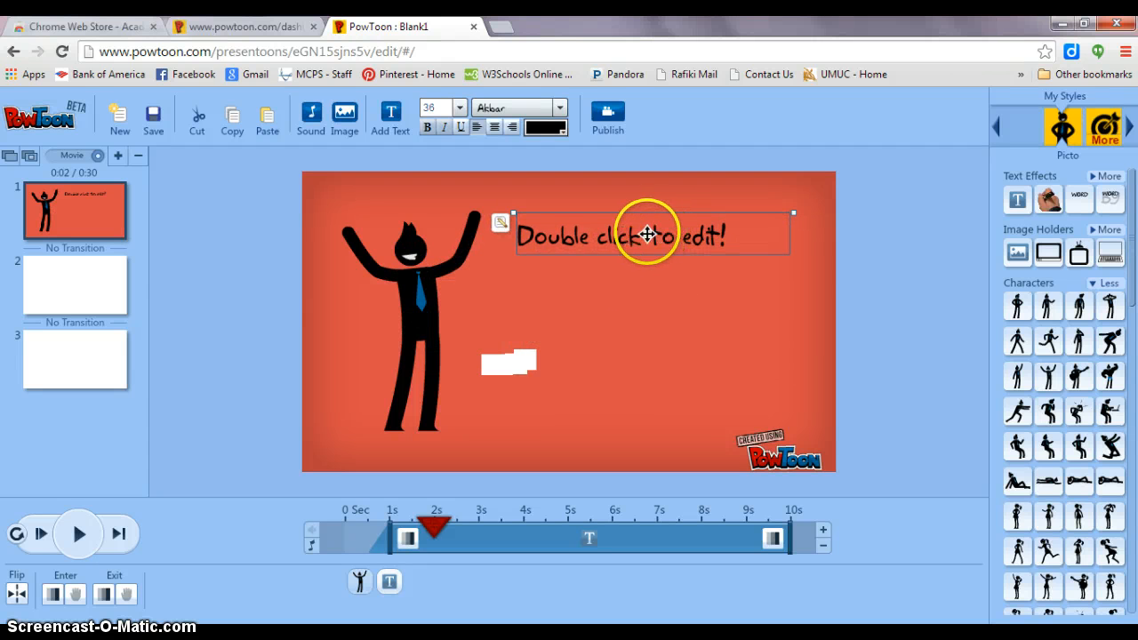
double_click(648, 234)
click(754, 220)
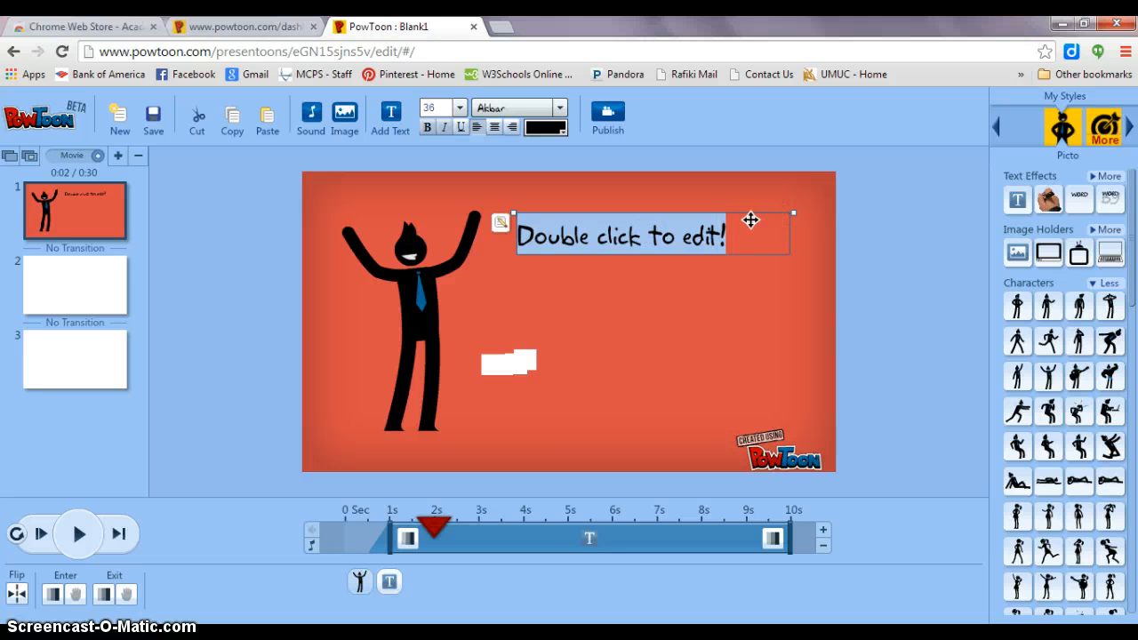
text(Weekly Annoucements!)
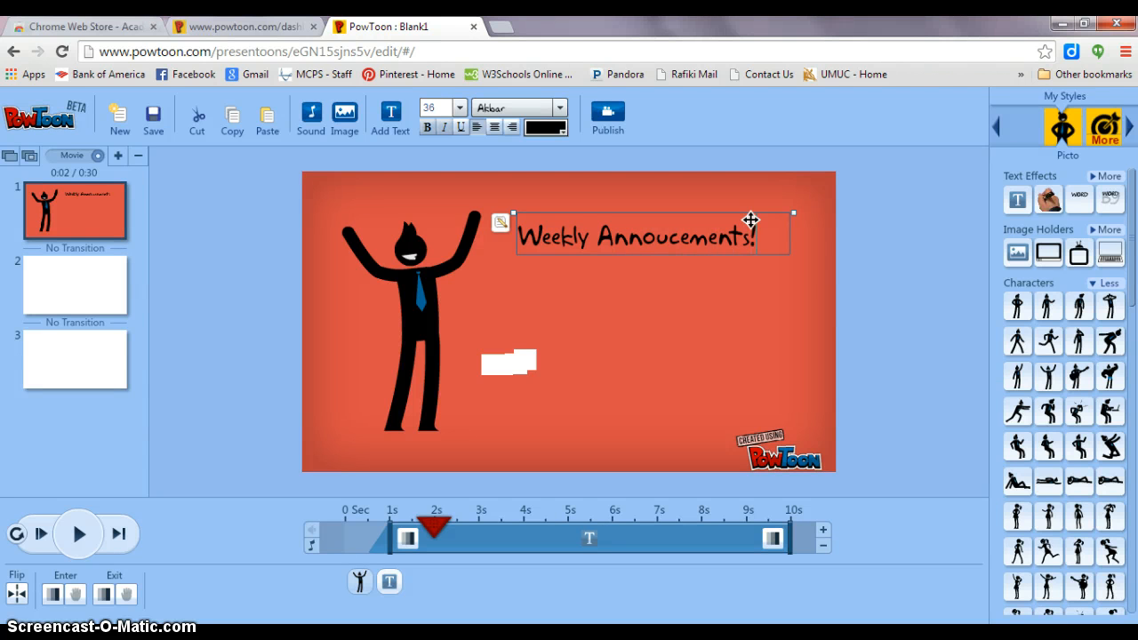
click(727, 214)
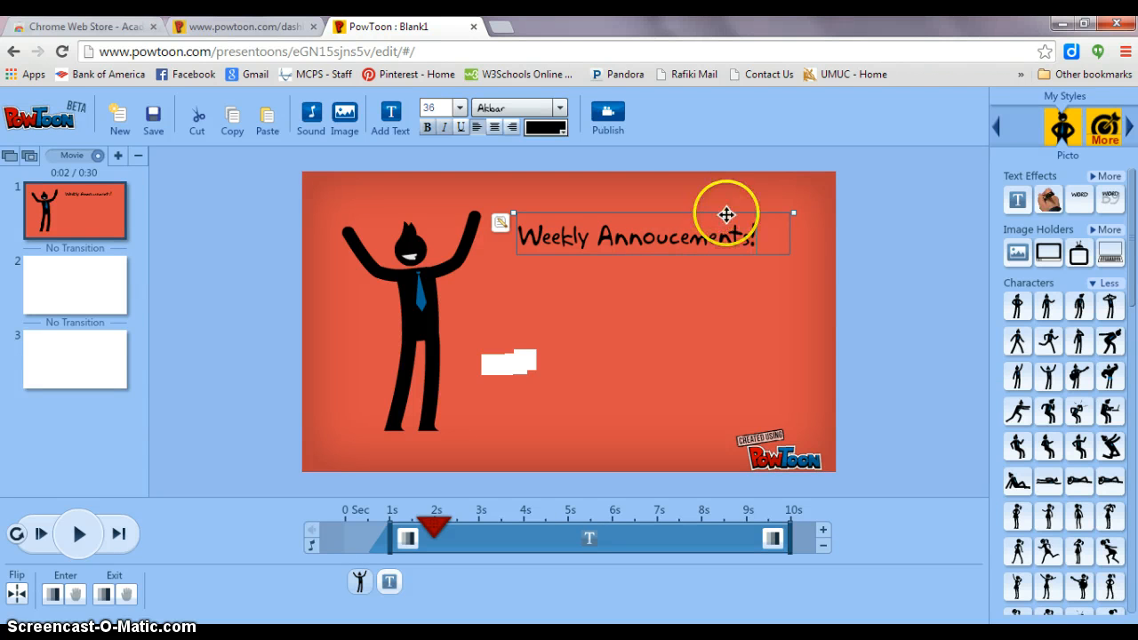
click(916, 311)
drag(658, 235, 663, 284)
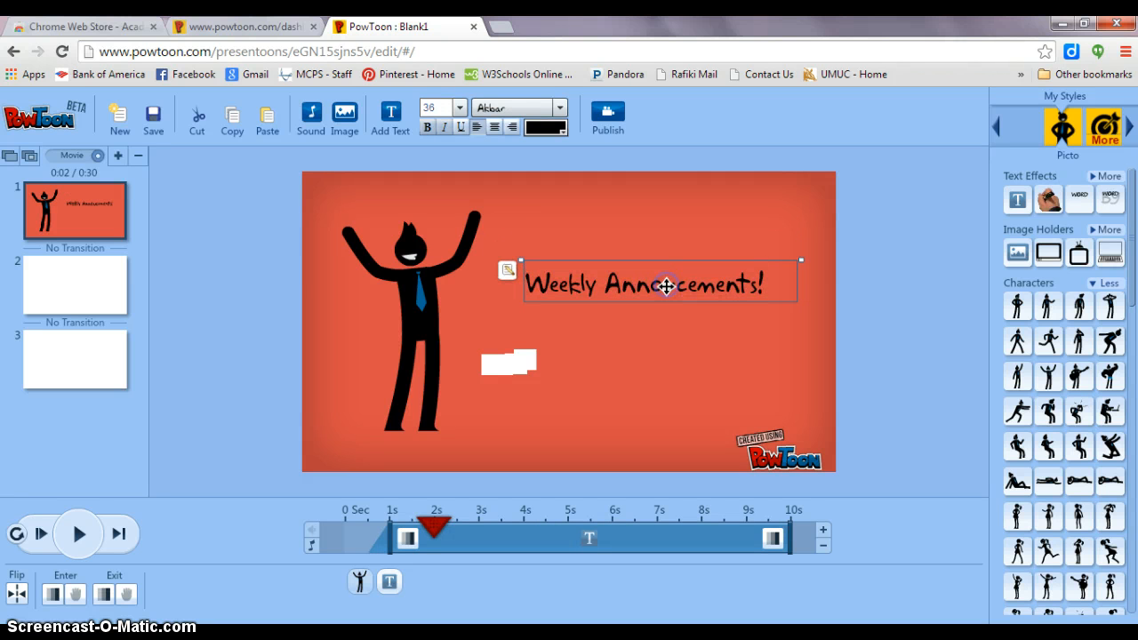
Enlarge the slide 1 title to font size 72, widen its box to fit two lines, and fit it beside the businessman.
double_click(667, 285)
drag(785, 291, 487, 289)
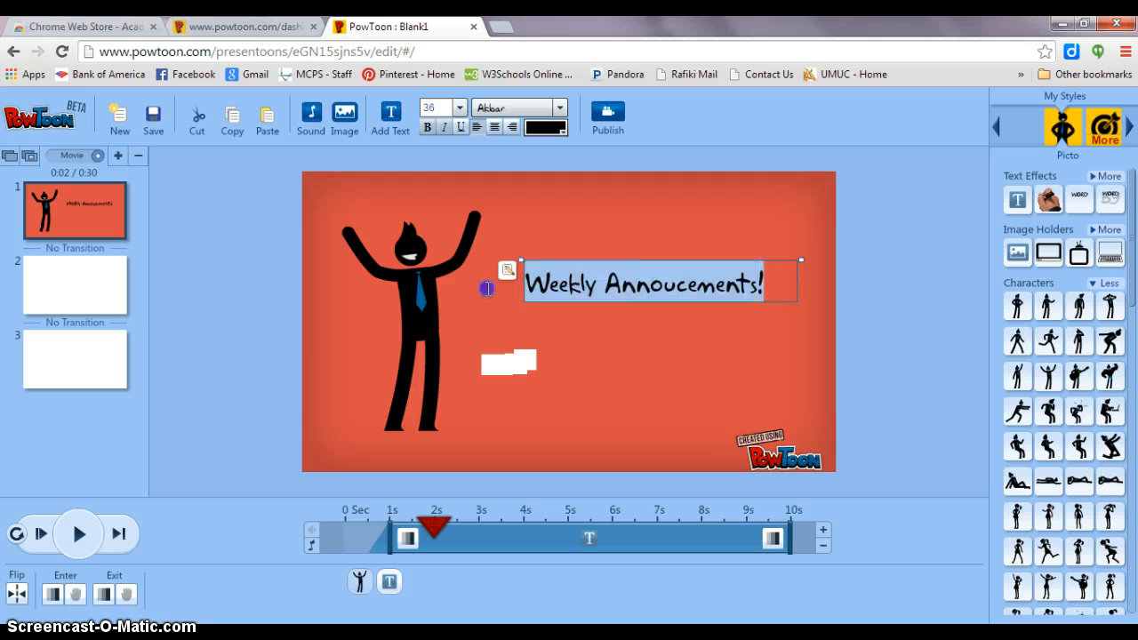
click(460, 108)
click(437, 173)
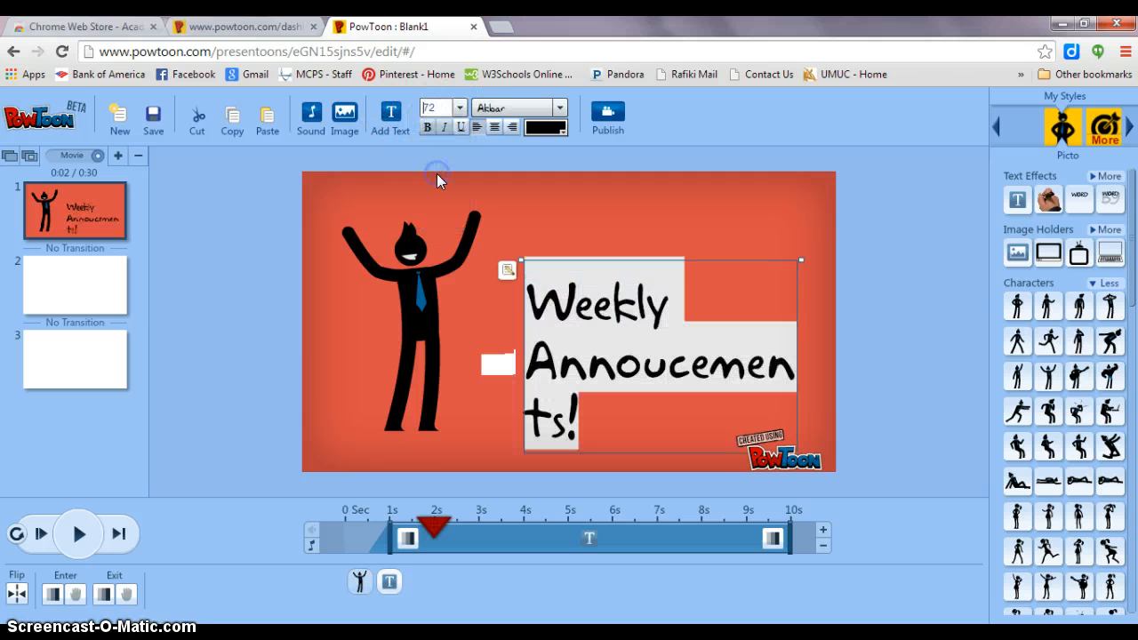
click(797, 267)
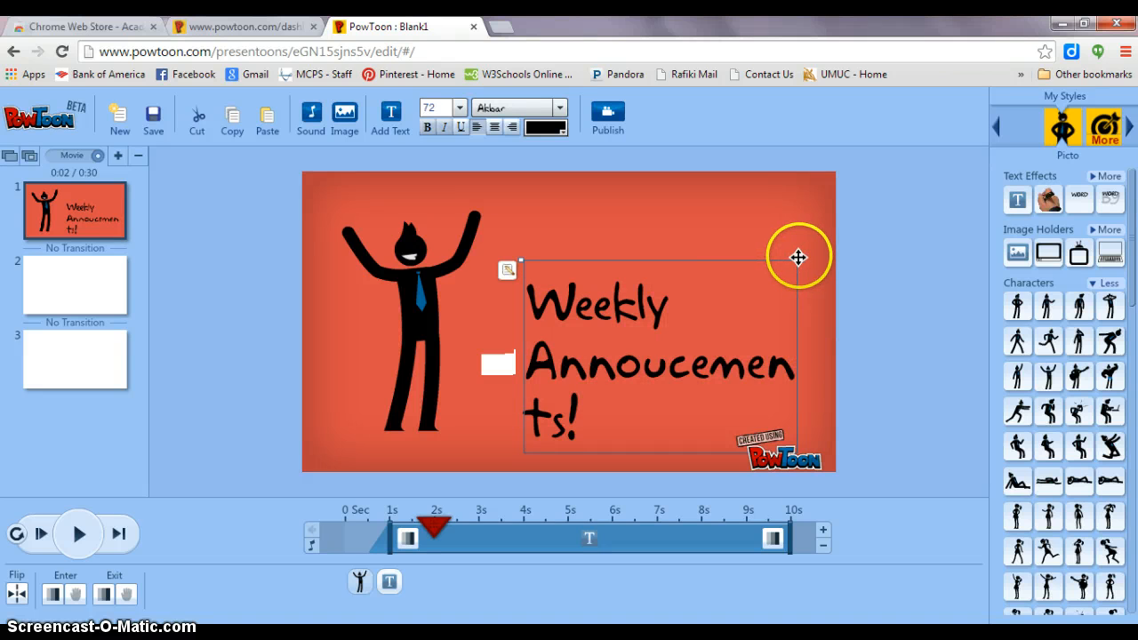
drag(798, 258, 869, 253)
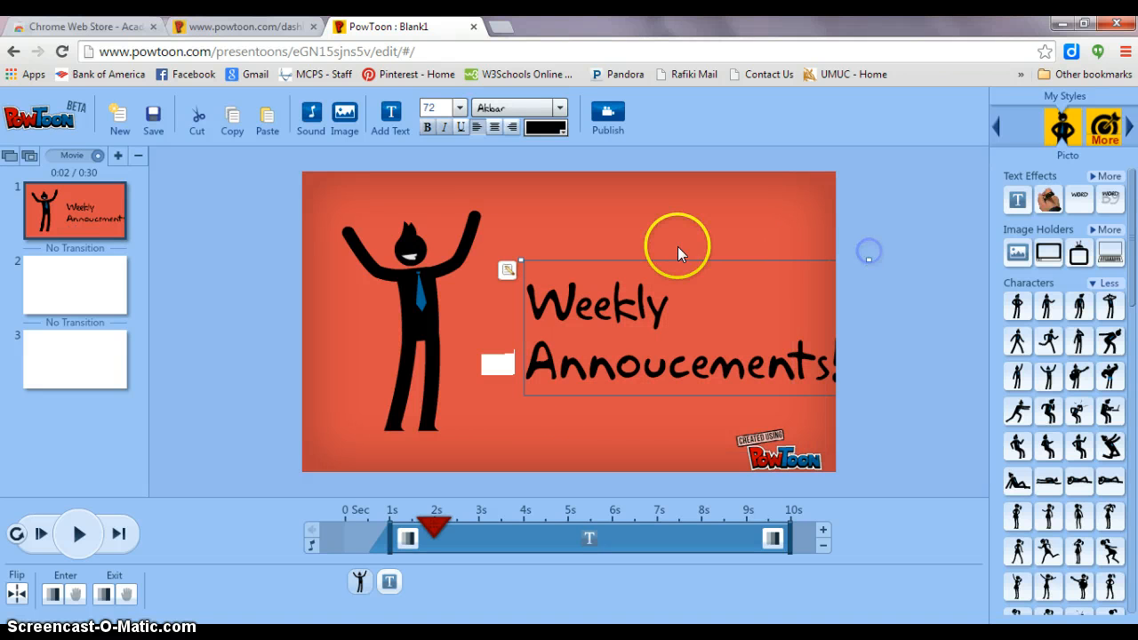
drag(681, 258, 624, 267)
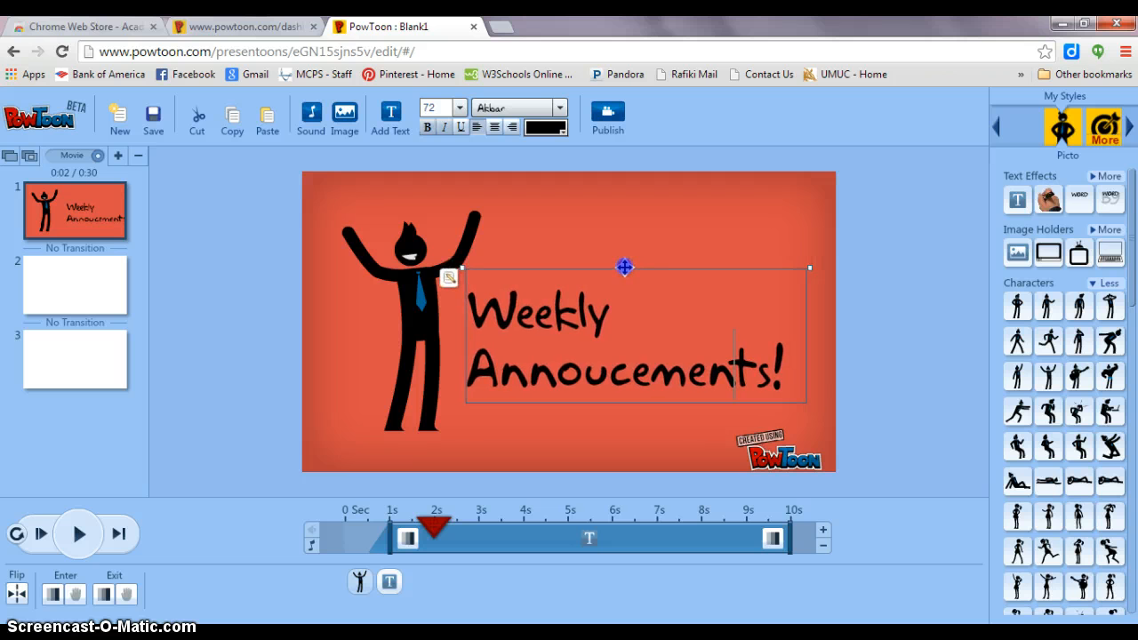
click(893, 309)
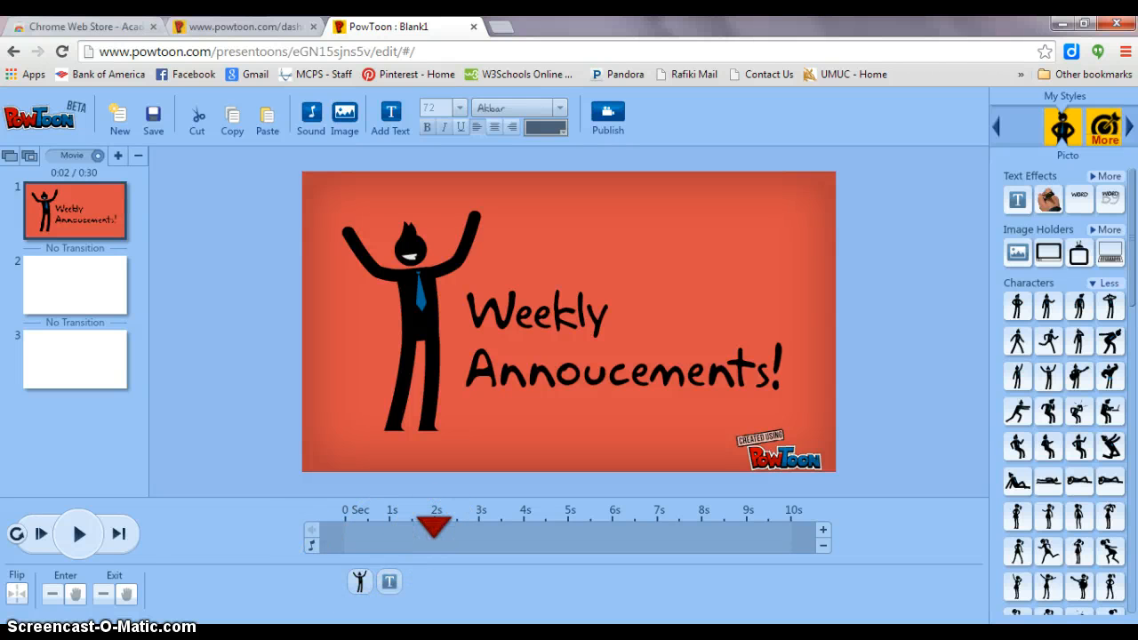
Play slide 1 and replay it from the beginning to check when the title enters.
click(79, 533)
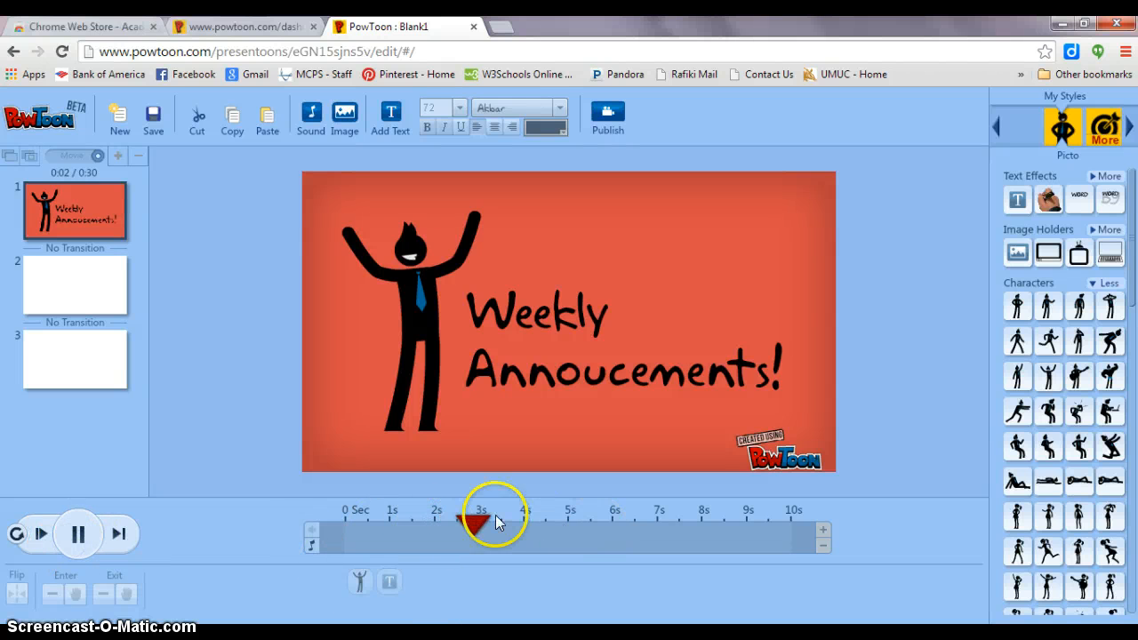
click(79, 534)
click(16, 535)
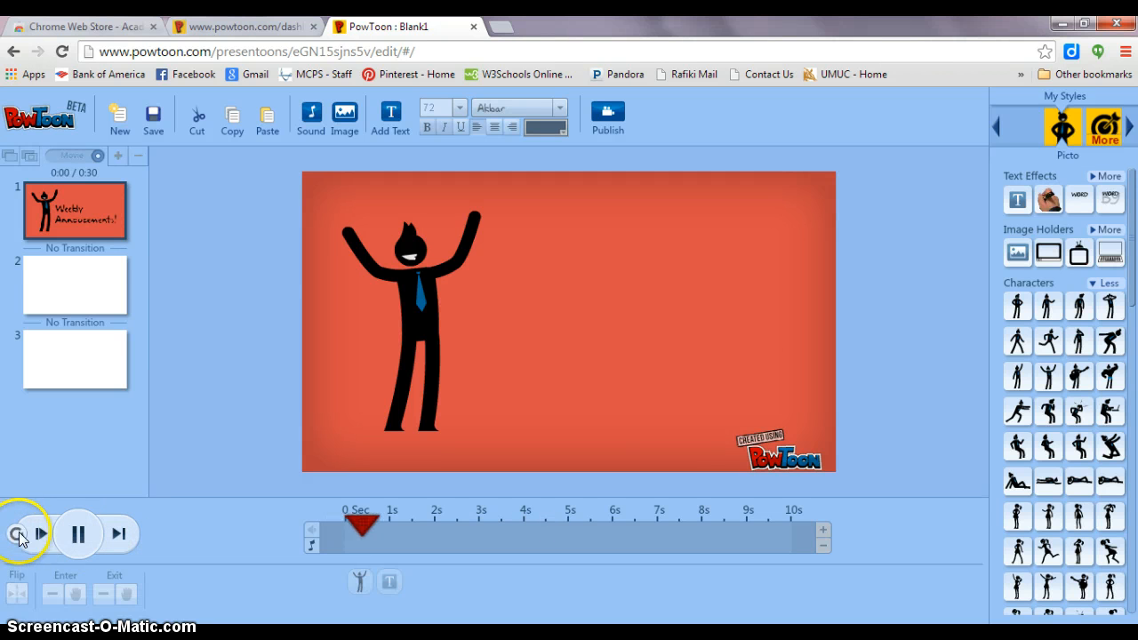
click(78, 533)
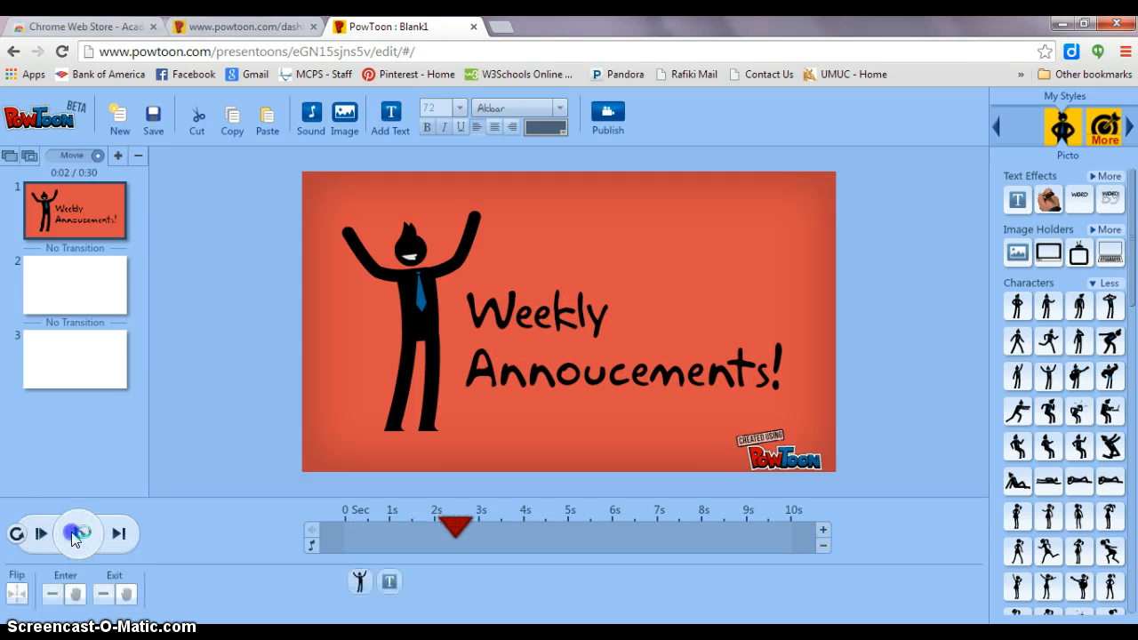
Delay the title's entrance on slide 1's timeline to 3s.
click(388, 581)
drag(385, 535, 478, 534)
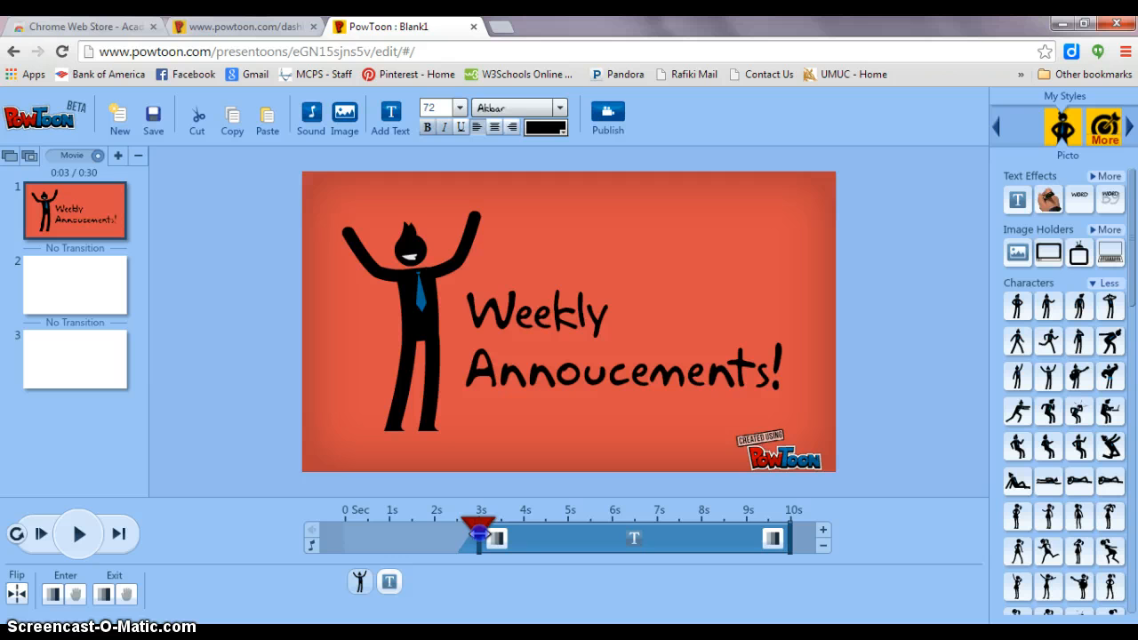
click(471, 524)
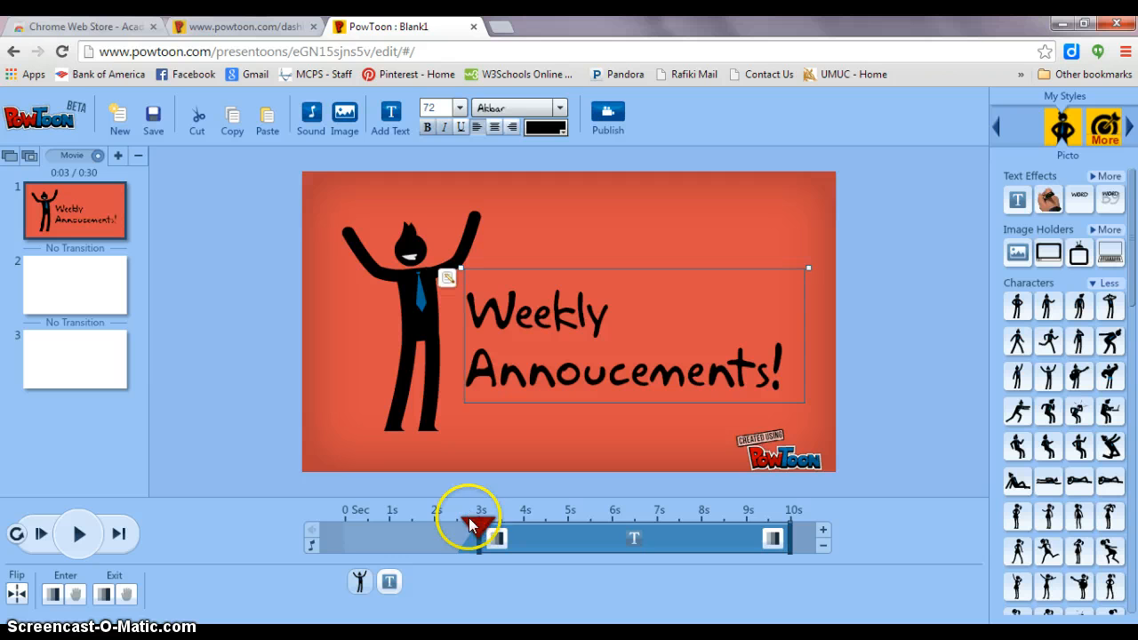
Play slide 1 again to check the delayed title, and inspect the title's timing bar.
click(42, 543)
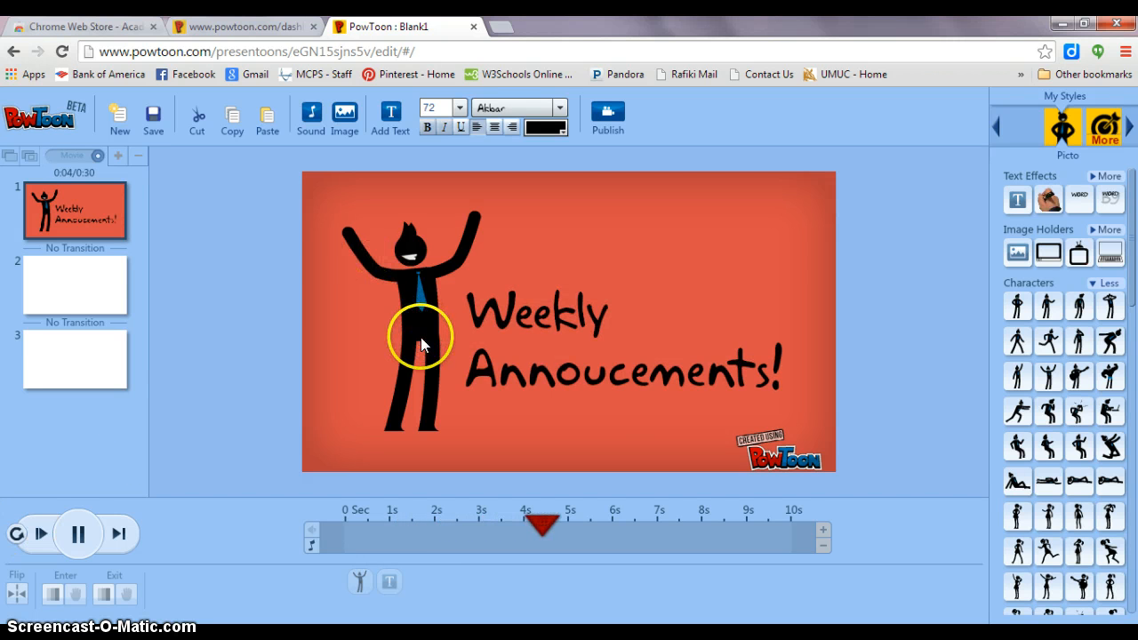
click(81, 533)
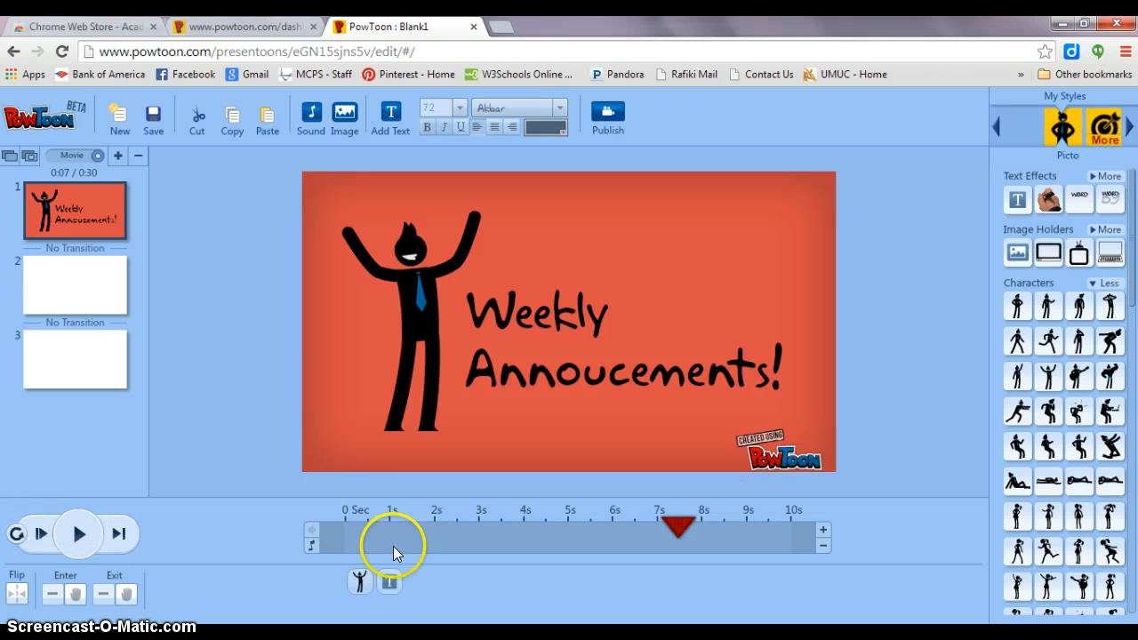
click(388, 581)
mouse_move(478, 537)
mouse_down()
mouse_move(402, 536)
mouse_move(478, 536)
mouse_up()
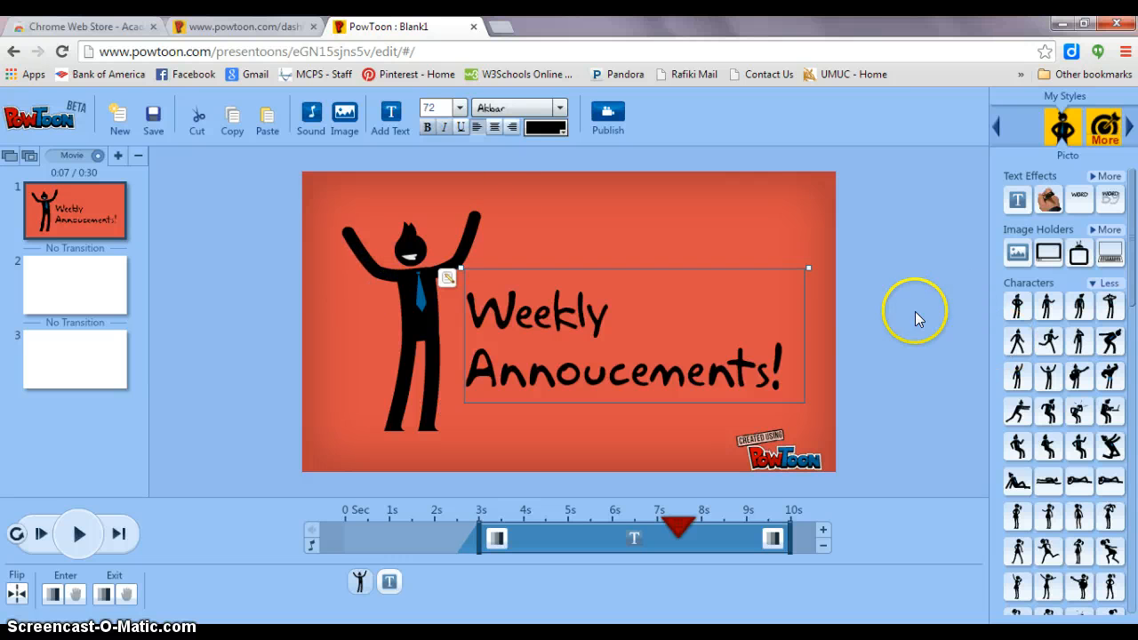
click(852, 341)
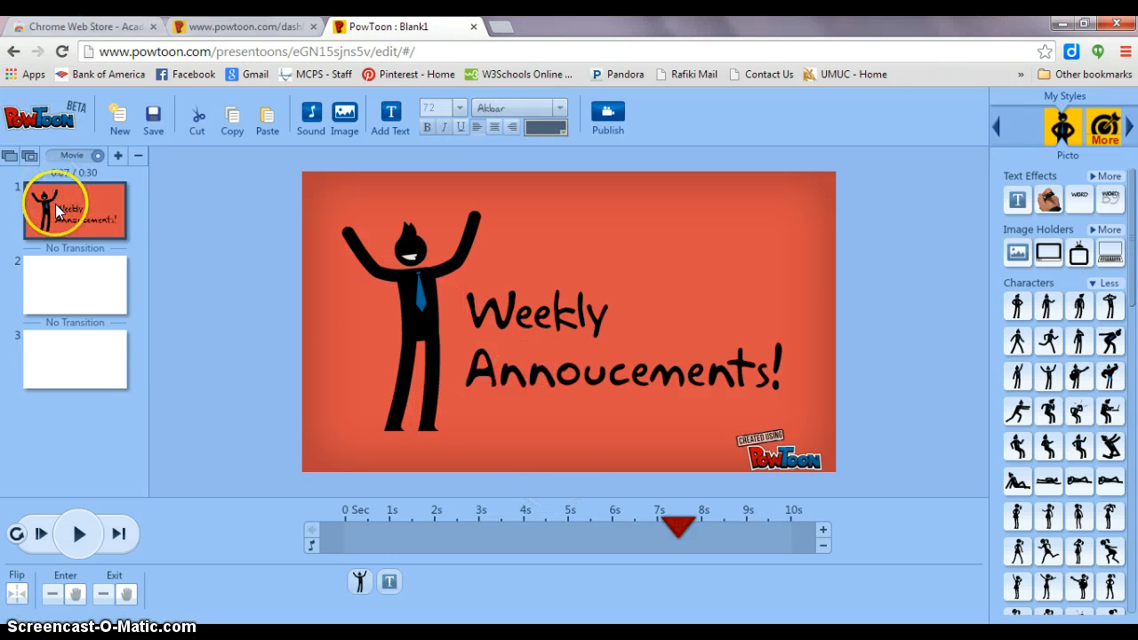
Apply the plain orange-red background from the full Backgrounds collection to slide 2.
click(75, 275)
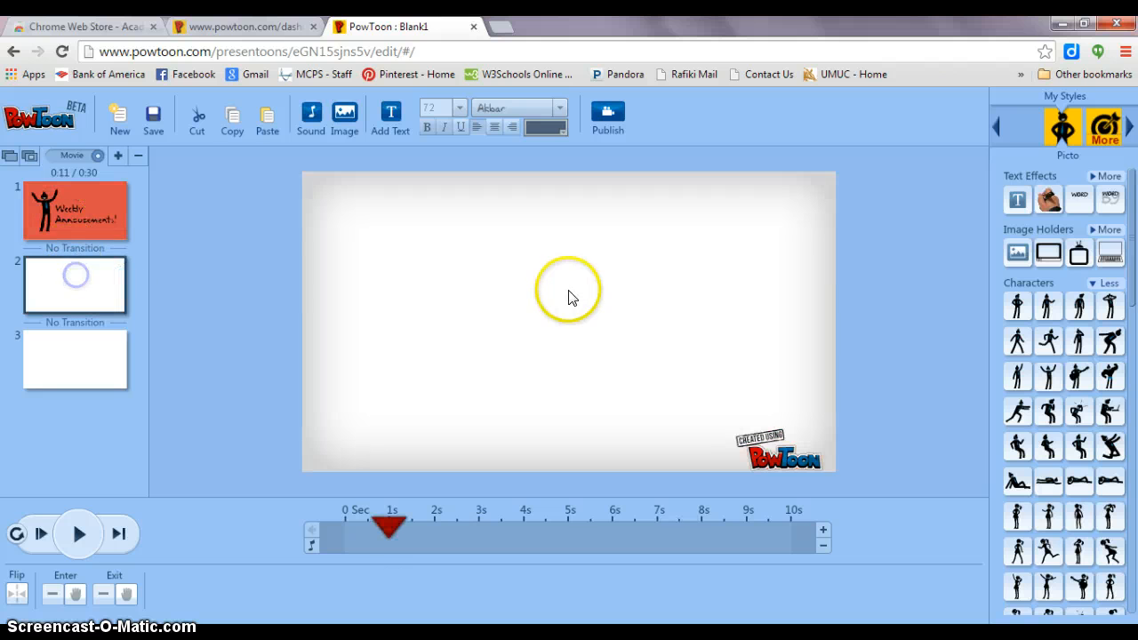
scroll(1113, 253, down, 5)
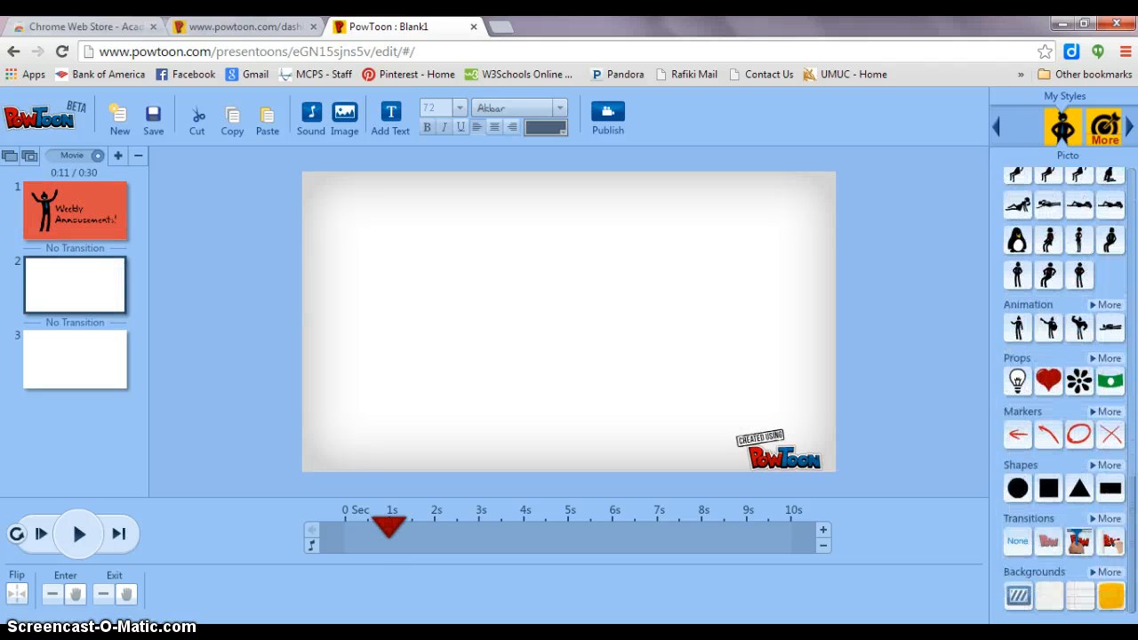
click(1108, 574)
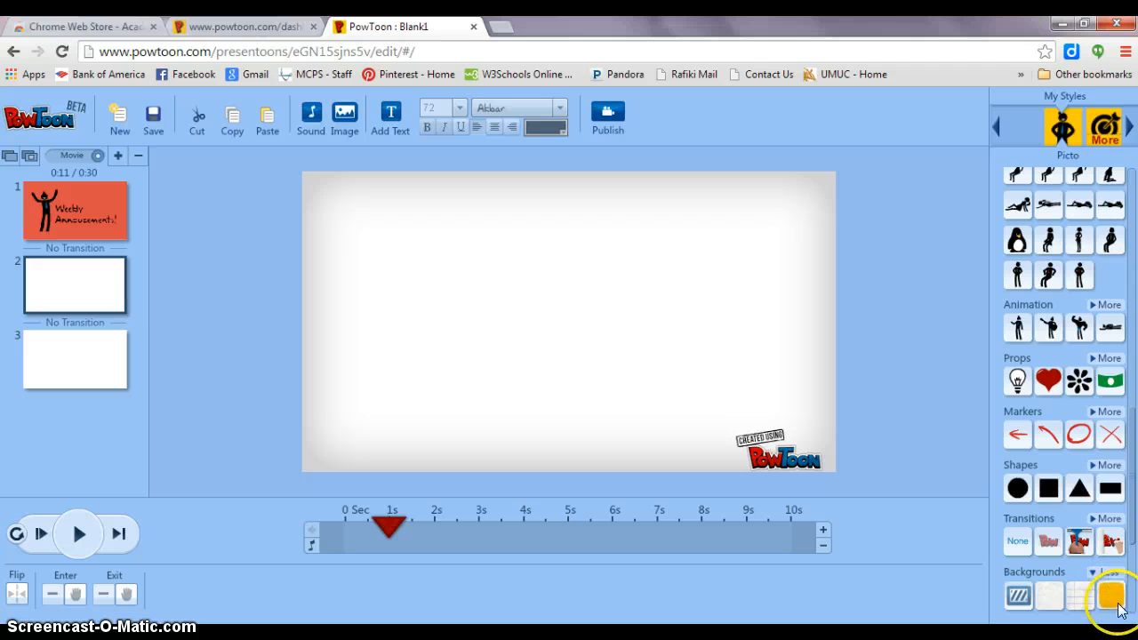
drag(1133, 523, 614, 343)
click(523, 239)
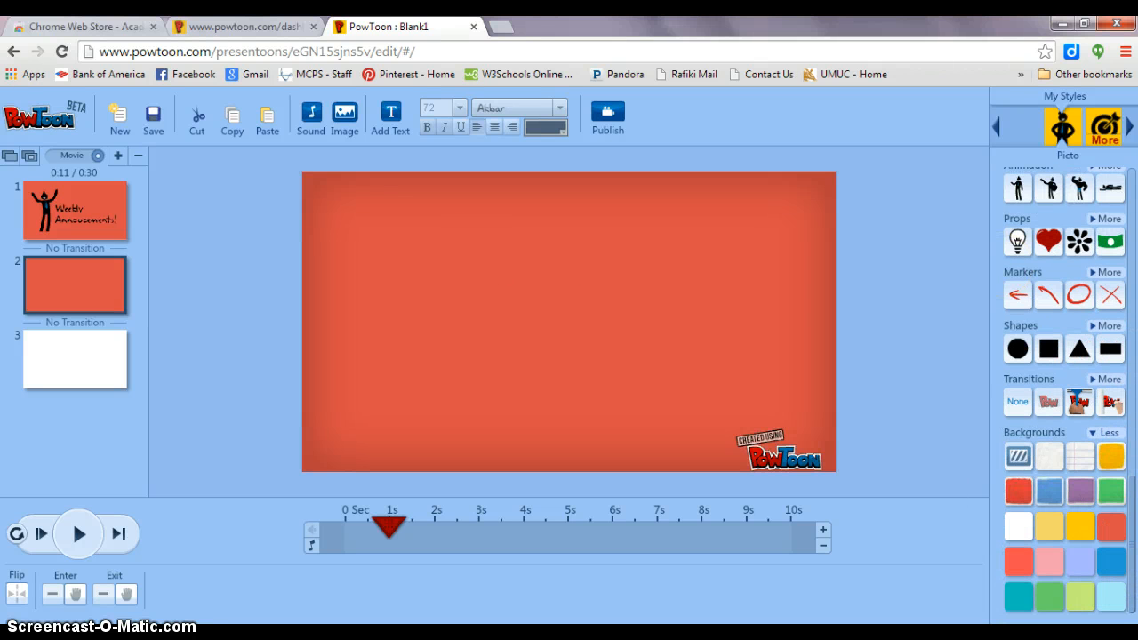
Add a Words fading text effect from the full Text Effects collection to slide 2.
scroll(1100, 178, up, 4)
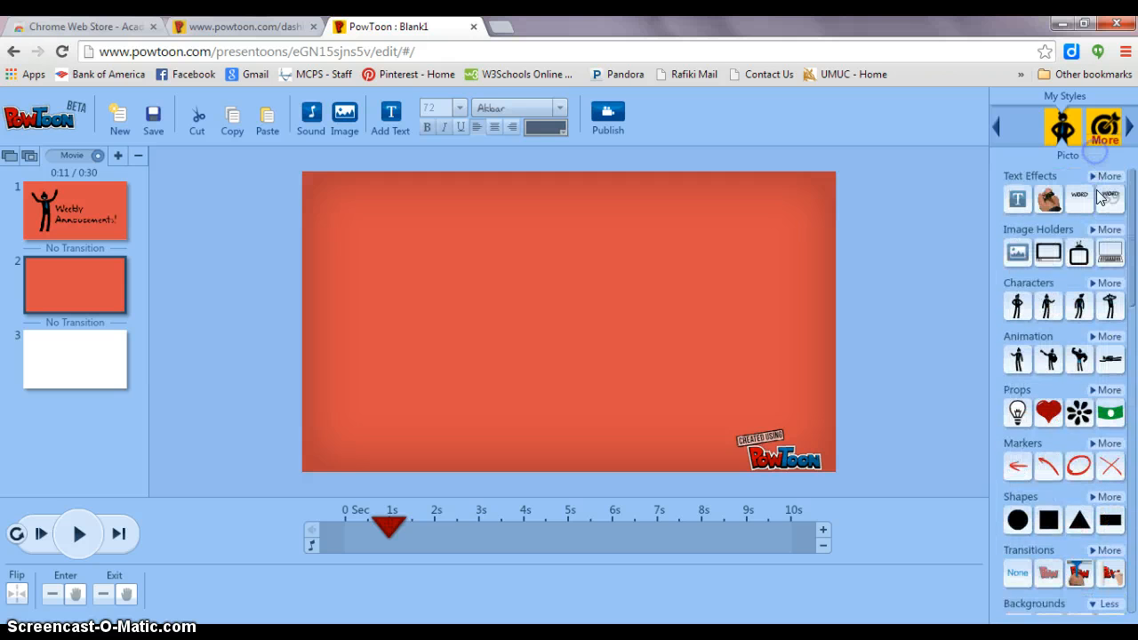
click(1107, 176)
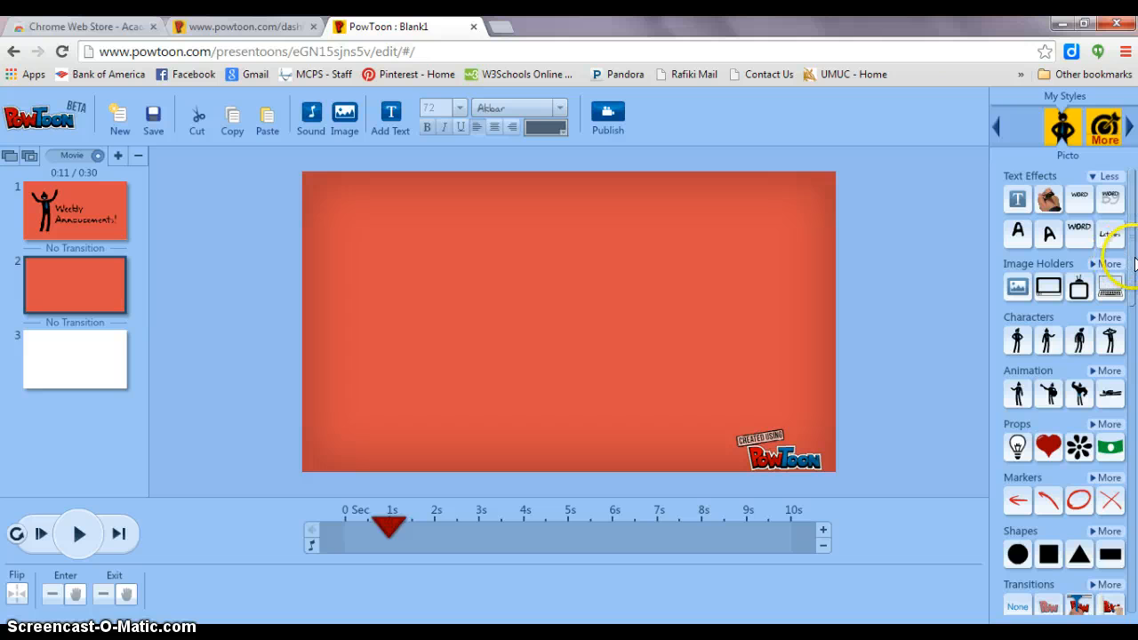
click(1081, 229)
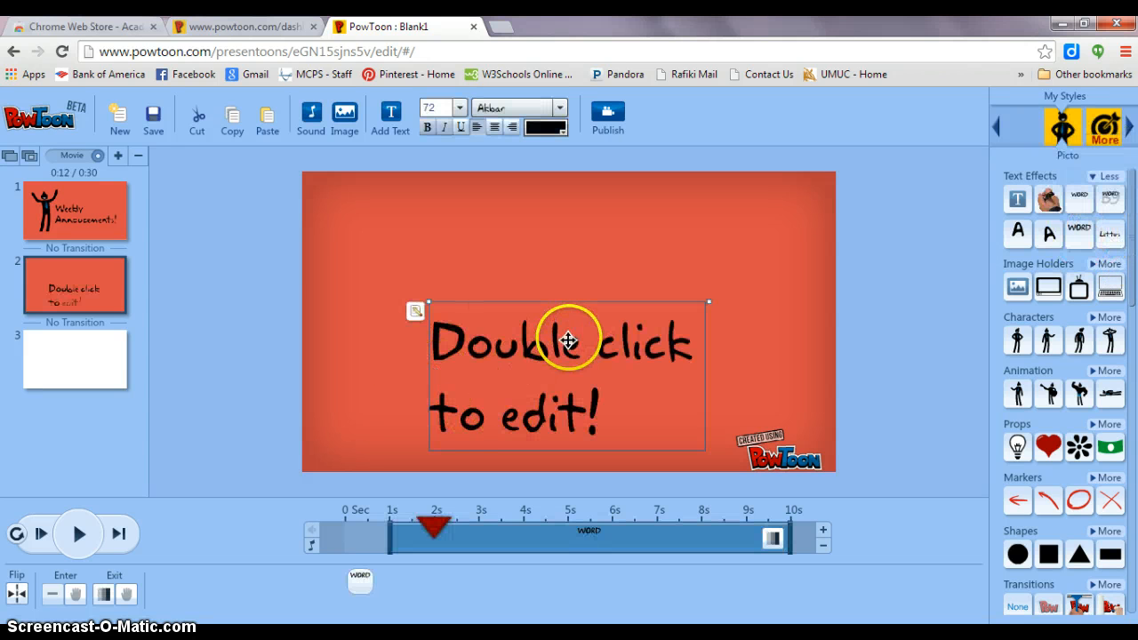
mouse_move(1082, 237)
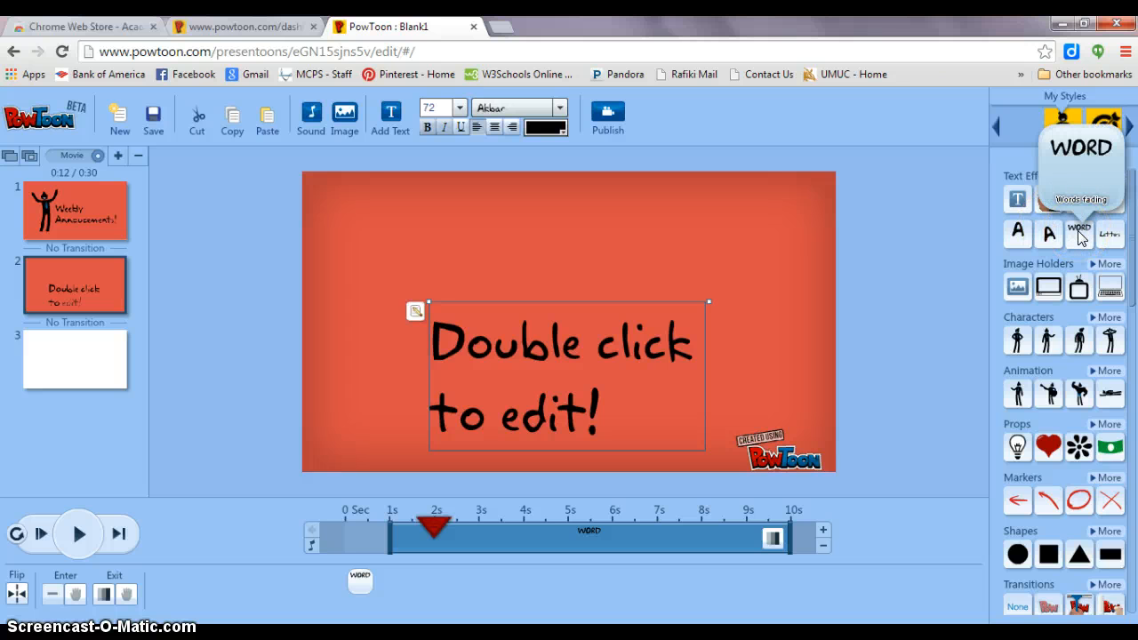